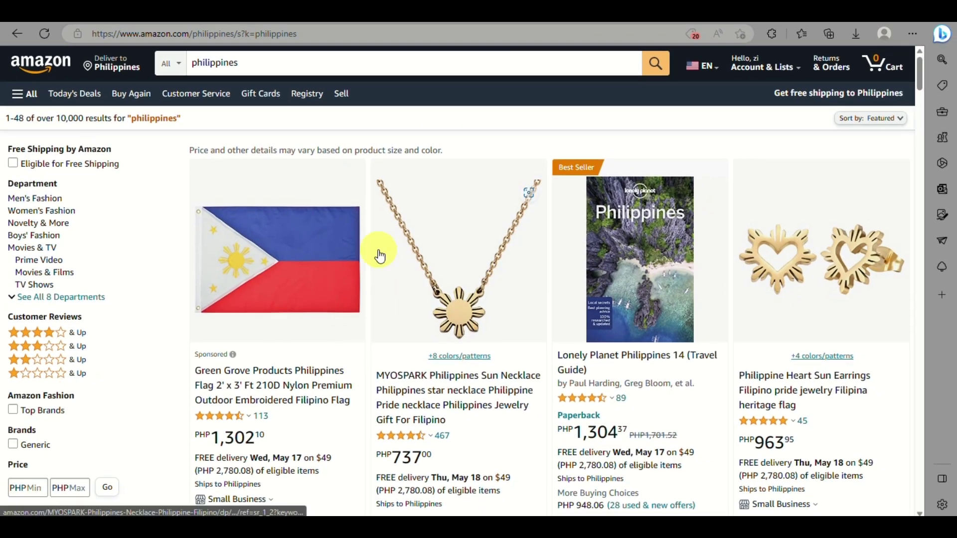
pyautogui.scroll(-3, 379, 256)
pyautogui.scroll(-2, 379, 255)
pyautogui.scroll(2, 380, 256)
pyautogui.scroll(3, 380, 255)
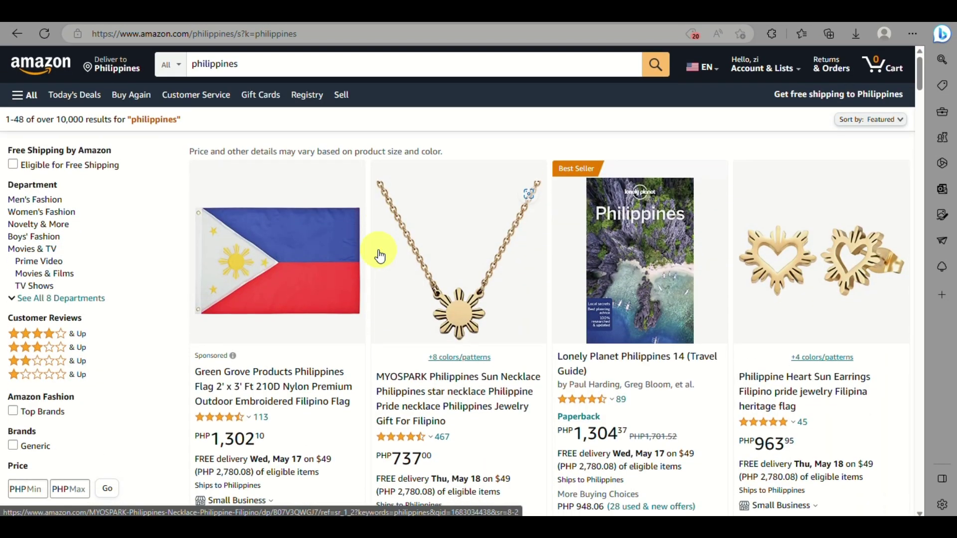
# Glance at the All menu, then browse down to the footer's 'Make Money with Us' links.
pyautogui.click(24, 94)
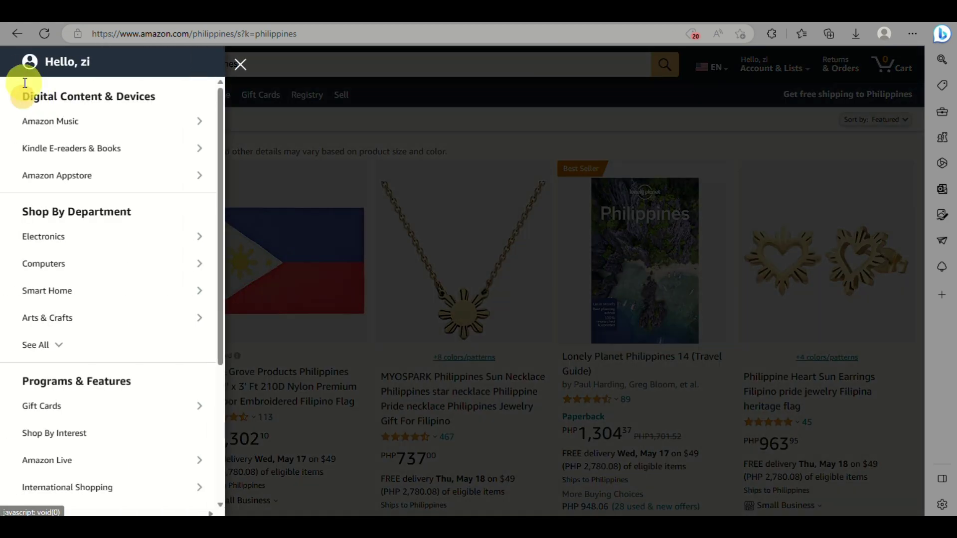
pyautogui.click(332, 121)
pyautogui.scroll(-4, 333, 122)
pyautogui.scroll(-4, 449, 180)
pyautogui.scroll(-1, 509, 183)
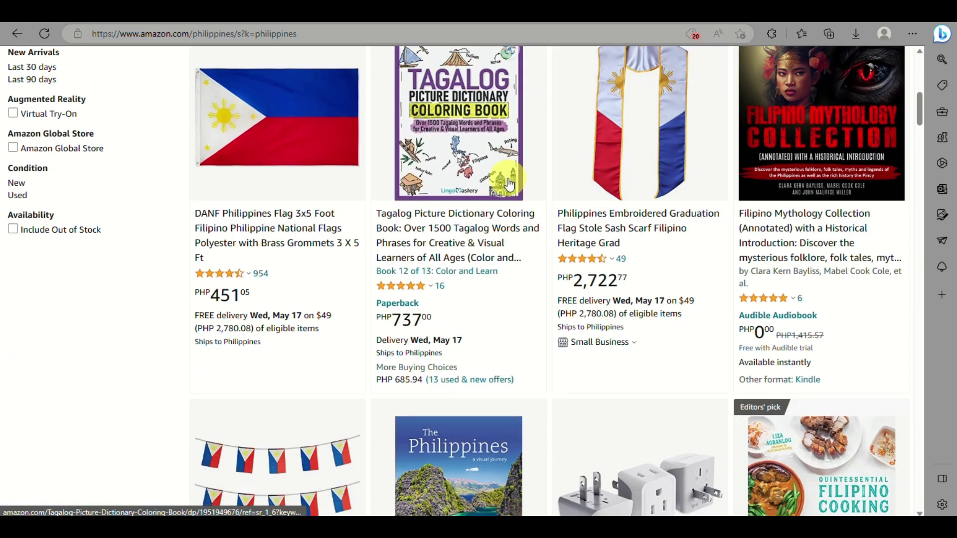
pyautogui.scroll(-5, 509, 183)
pyautogui.scroll(-3, 503, 144)
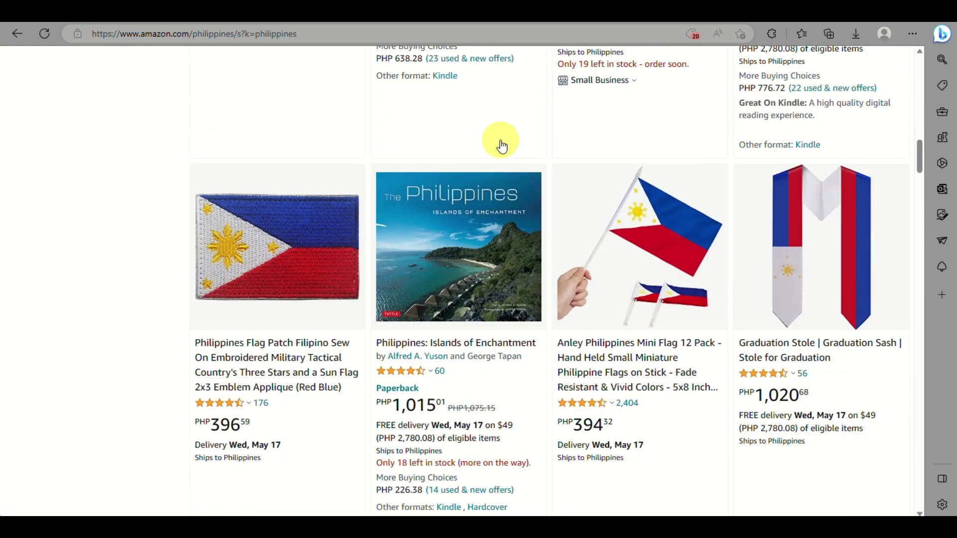
pyautogui.scroll(-1, 503, 144)
pyautogui.scroll(-3, 502, 144)
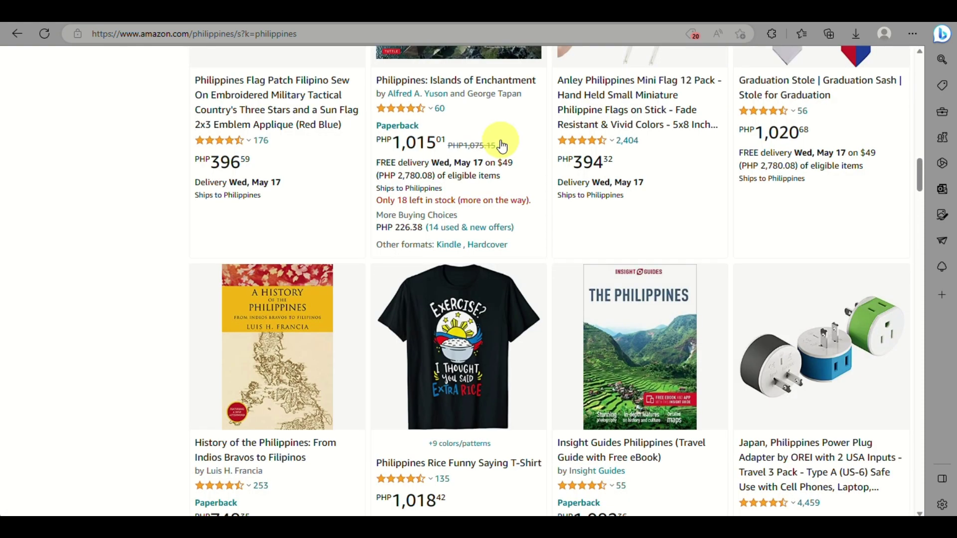
pyautogui.scroll(-4, 503, 144)
pyautogui.scroll(-1, 503, 143)
pyautogui.scroll(2, 503, 144)
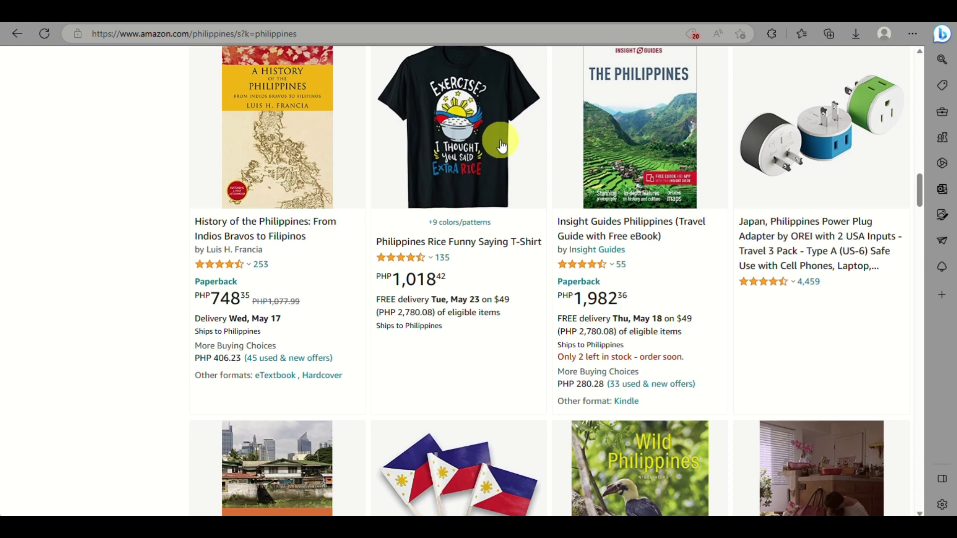
pyautogui.scroll(-5, 503, 144)
pyautogui.scroll(-3, 503, 144)
pyautogui.scroll(-2, 503, 144)
pyautogui.scroll(-2, 503, 144)
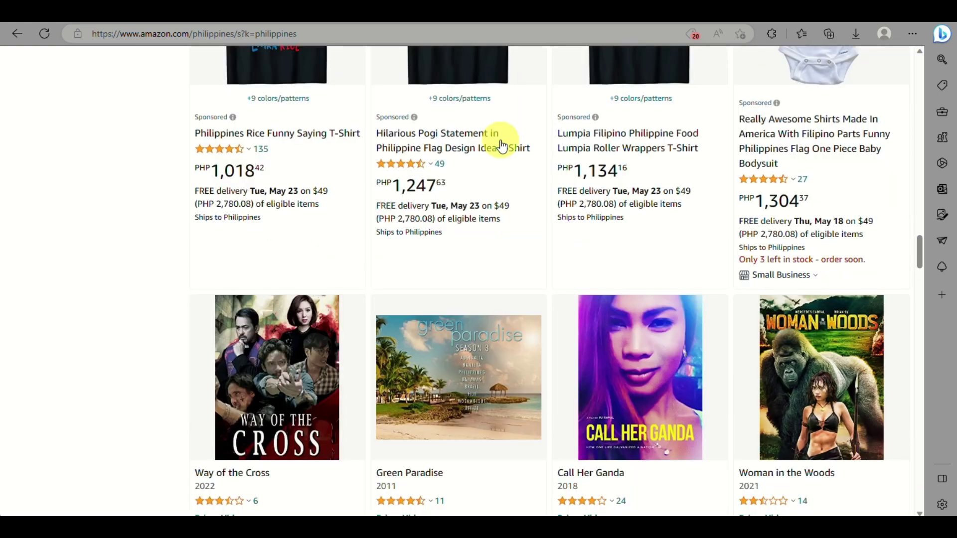
pyautogui.scroll(-2, 503, 144)
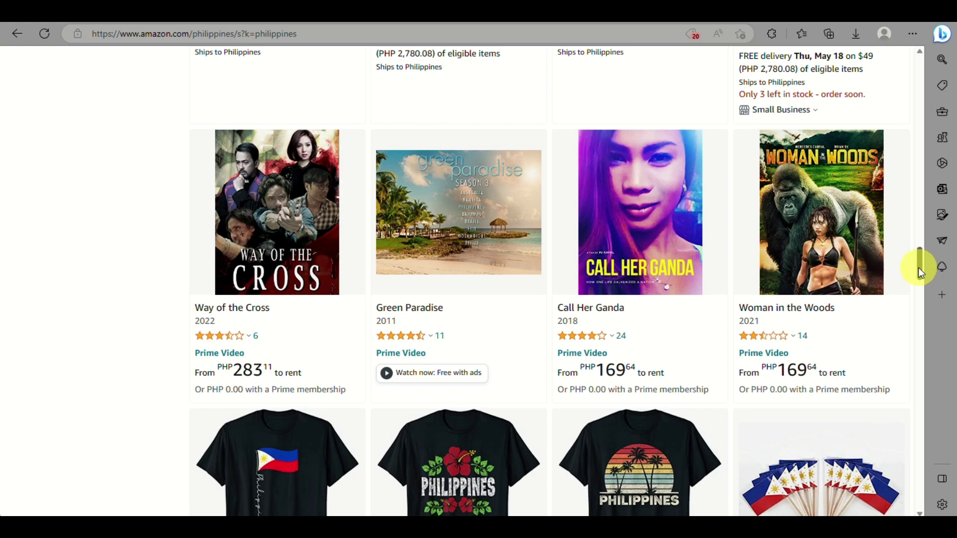
pyautogui.moveTo(918, 269); pyautogui.dragTo(941, 493)
pyautogui.scroll(5, 735, 386)
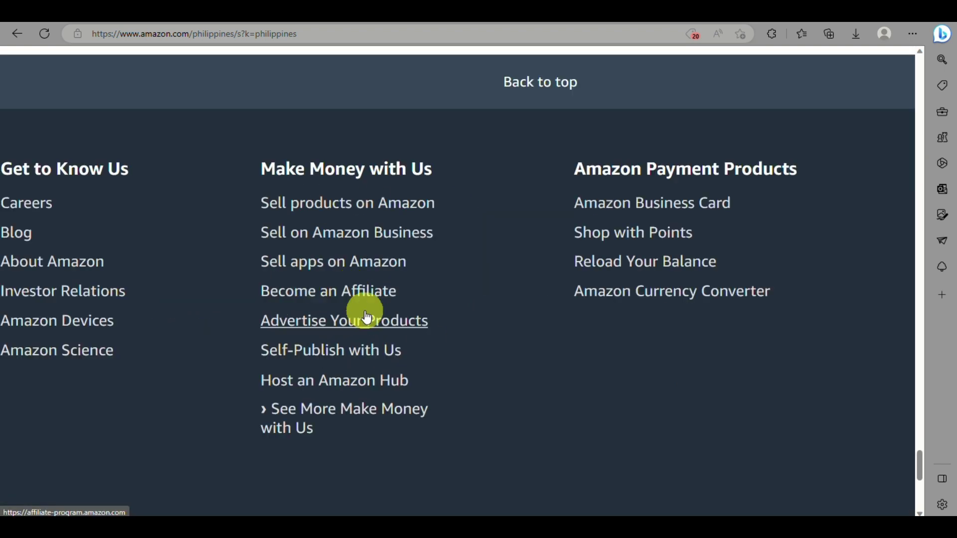
# Follow 'Become an Affiliate' from the footer, then start the Associates sign-up.
pyautogui.click(353, 290)
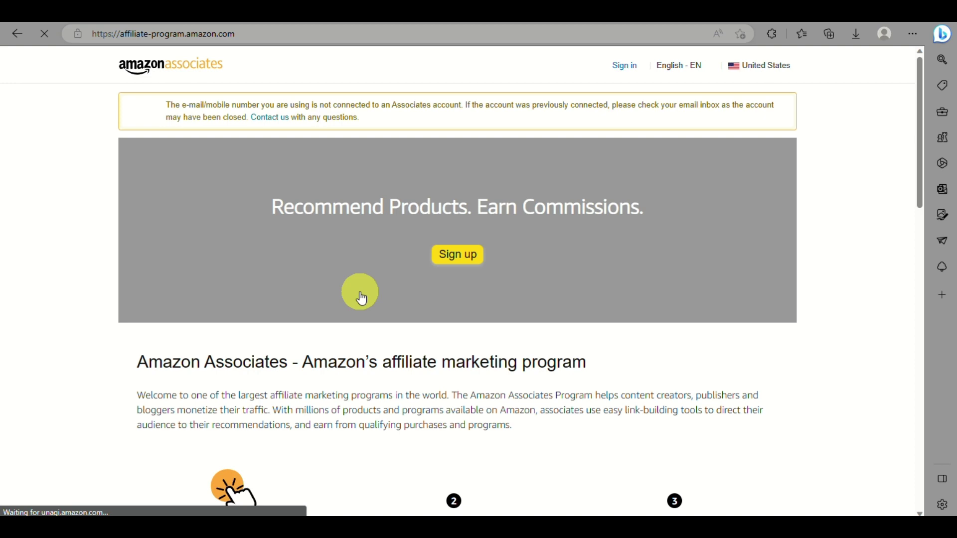
pyautogui.scroll(-3, 413, 377)
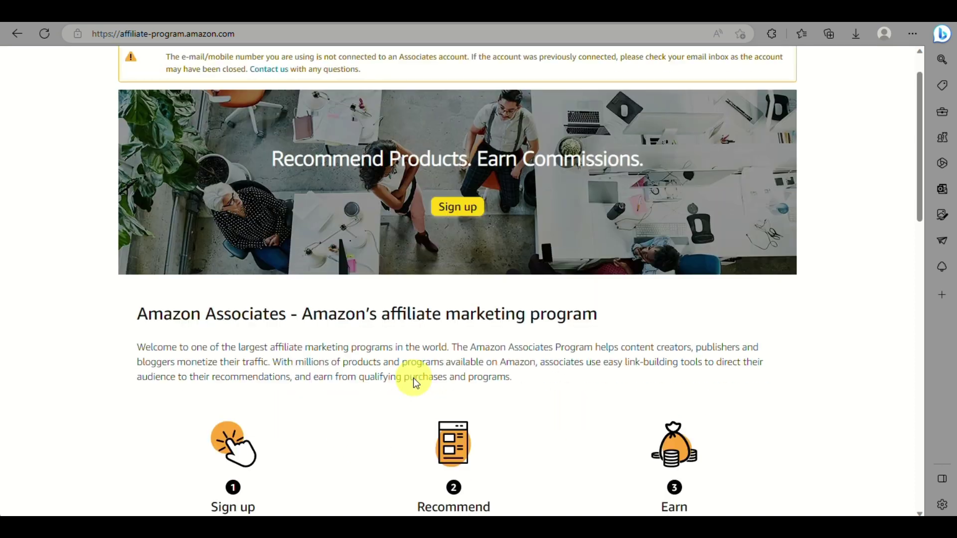
pyautogui.scroll(-3, 413, 377)
pyautogui.scroll(4, 414, 378)
pyautogui.scroll(2, 413, 377)
pyautogui.click(457, 255)
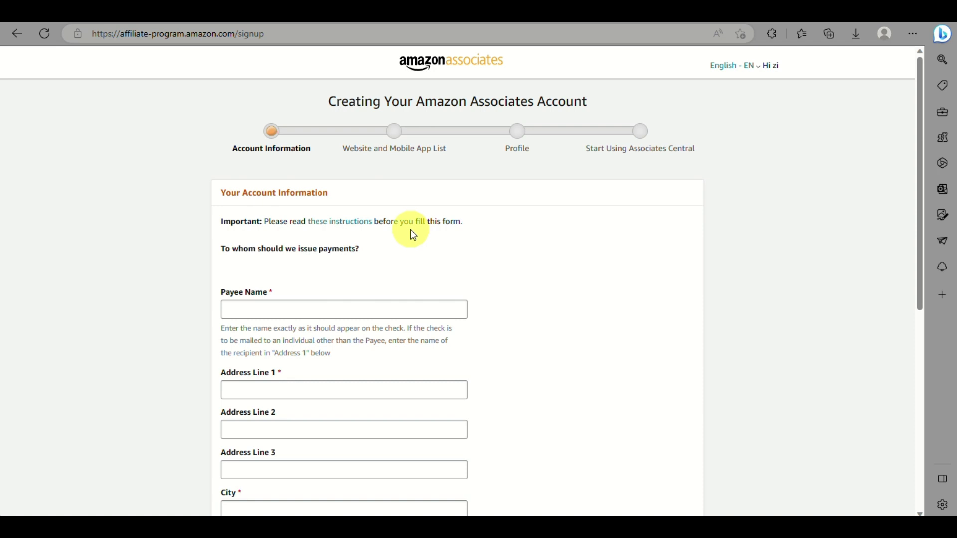
pyautogui.click(329, 312)
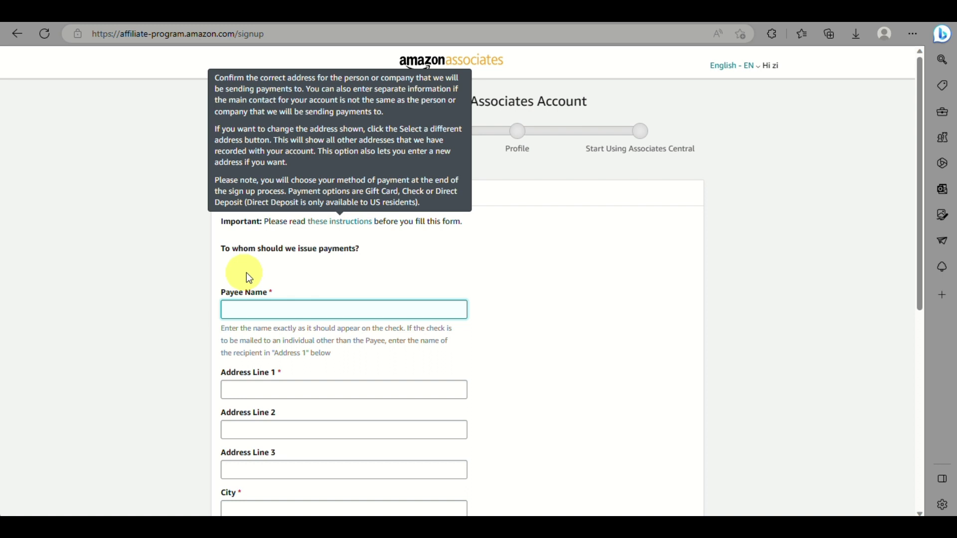
pyautogui.scroll(-1, 299, 373)
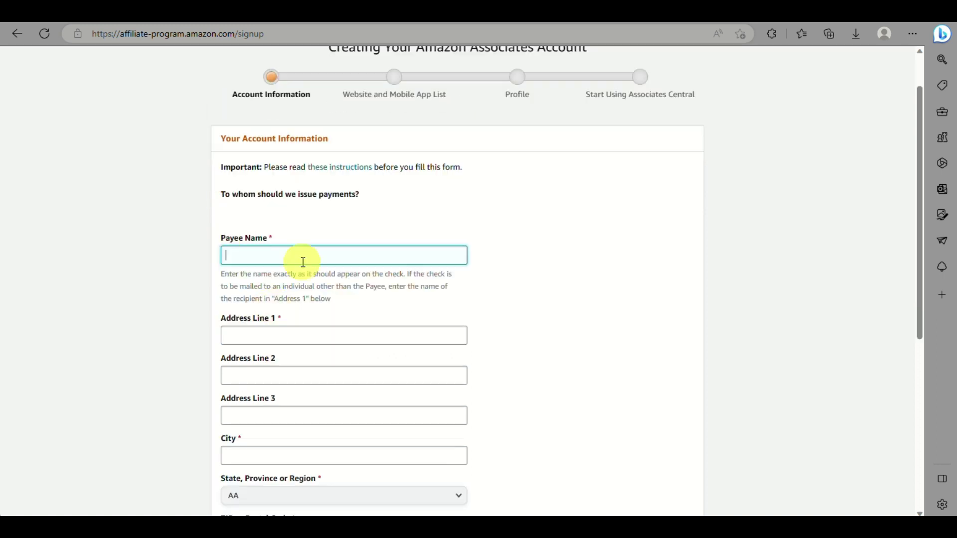
pyautogui.scroll(-3, 227, 395)
pyautogui.scroll(-2, 299, 412)
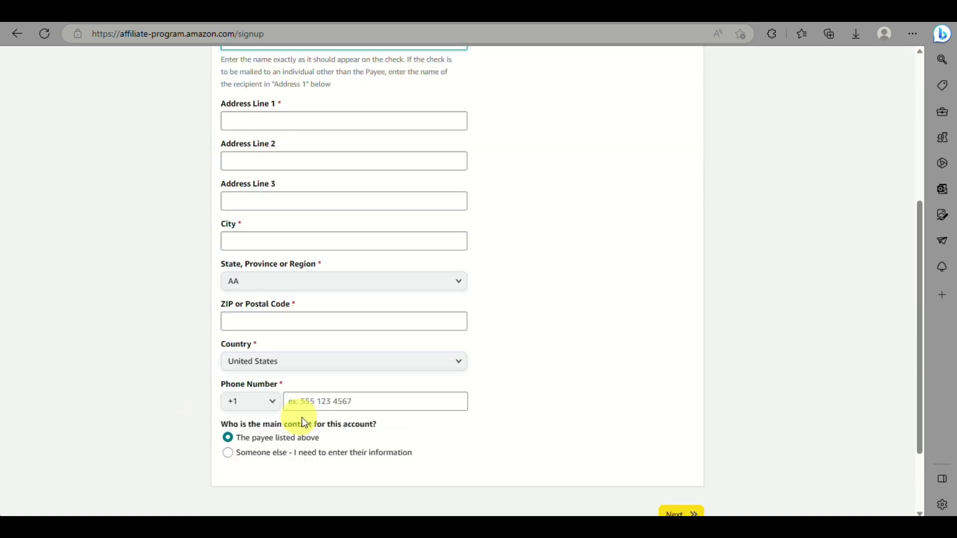
pyautogui.click(264, 289)
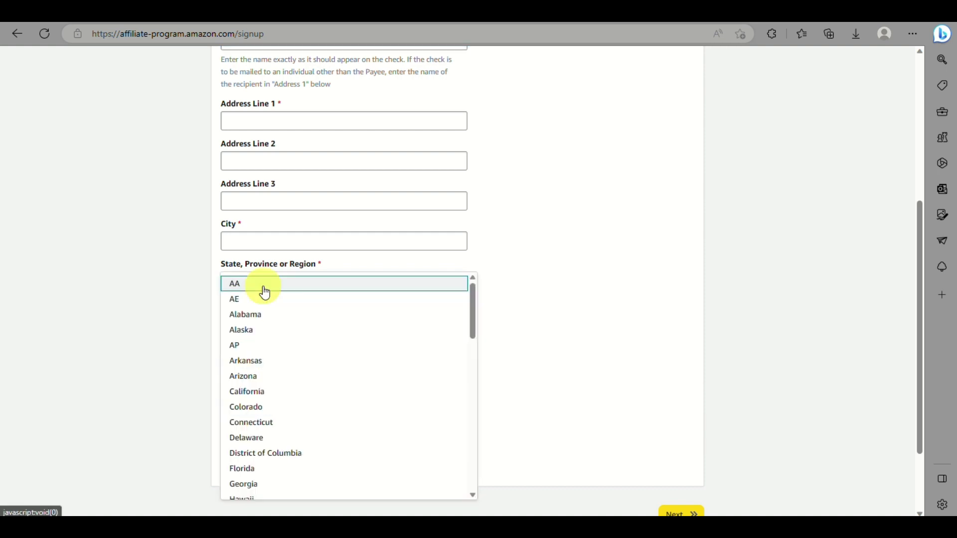
pyautogui.click(291, 264)
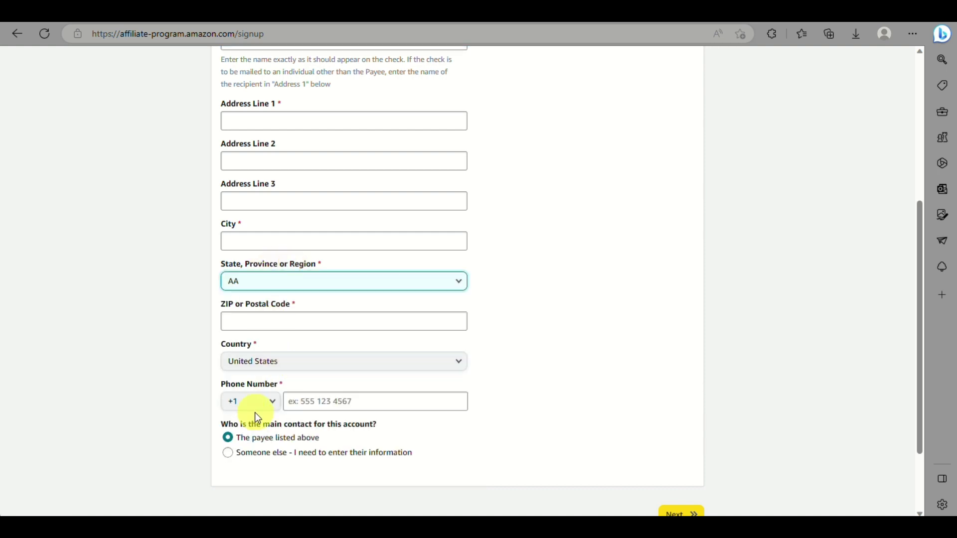
pyautogui.scroll(-2, 269, 410)
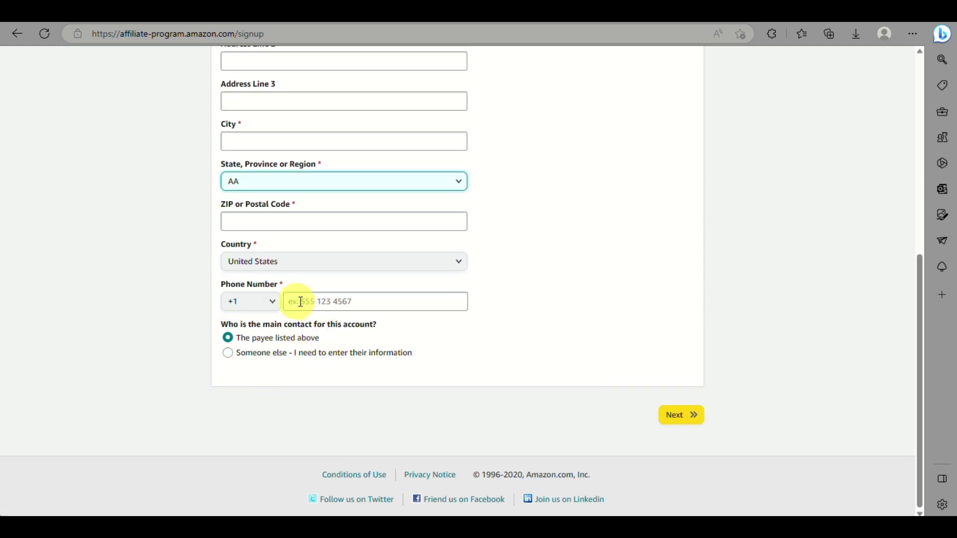
pyautogui.scroll(3, 256, 335)
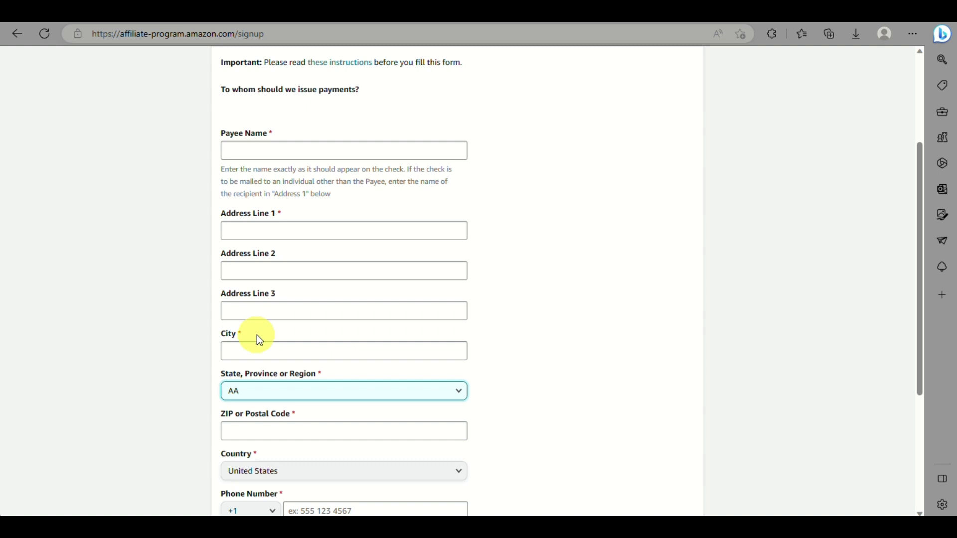
# Enter the payee name, address and city 'cebu', state North Carolina, and ZIP 6000.
pyautogui.click(260, 154)
pyautogui.write('k')
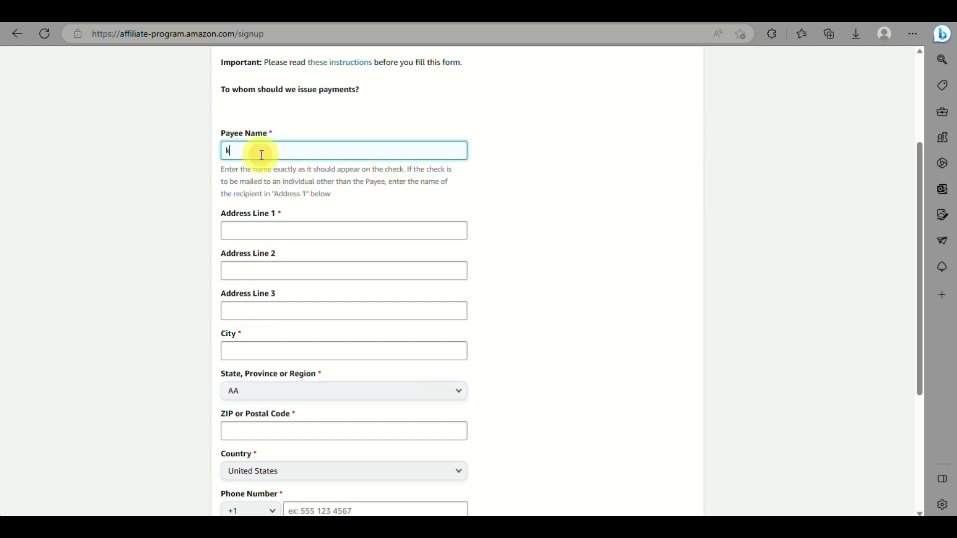
pyautogui.write('eziah')
pyautogui.click(274, 225)
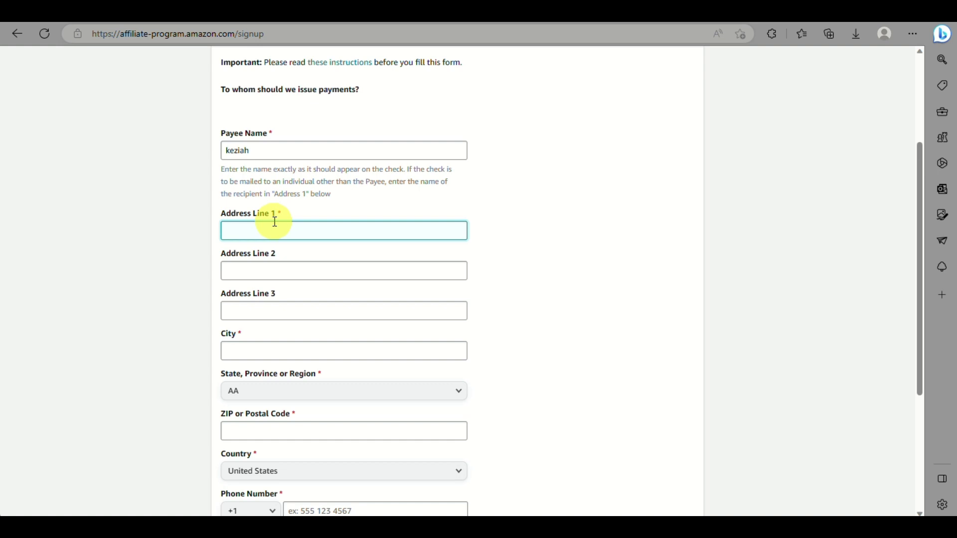
pyautogui.write('cebu')
pyautogui.click(258, 310)
pyautogui.click(241, 351)
pyautogui.write('ceb')
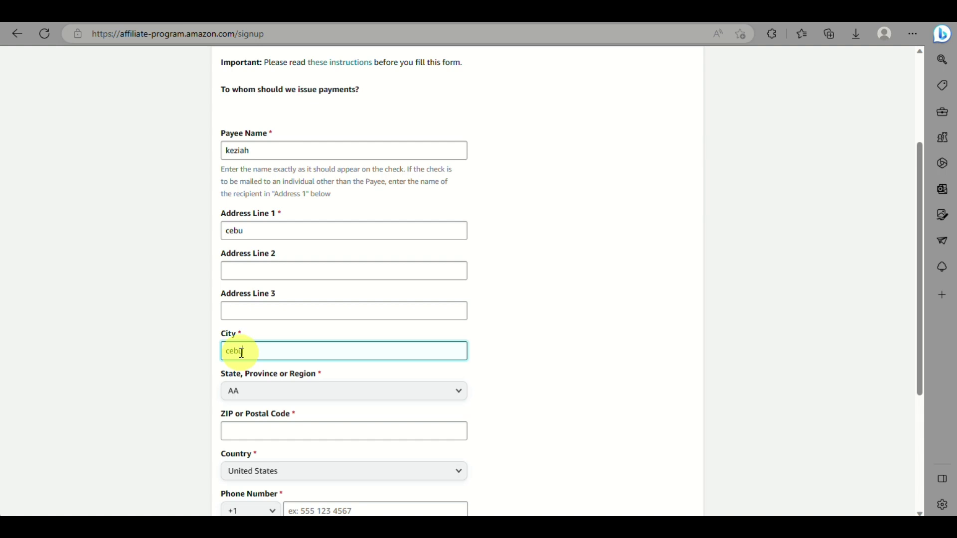
pyautogui.write('u')
pyautogui.click(267, 391)
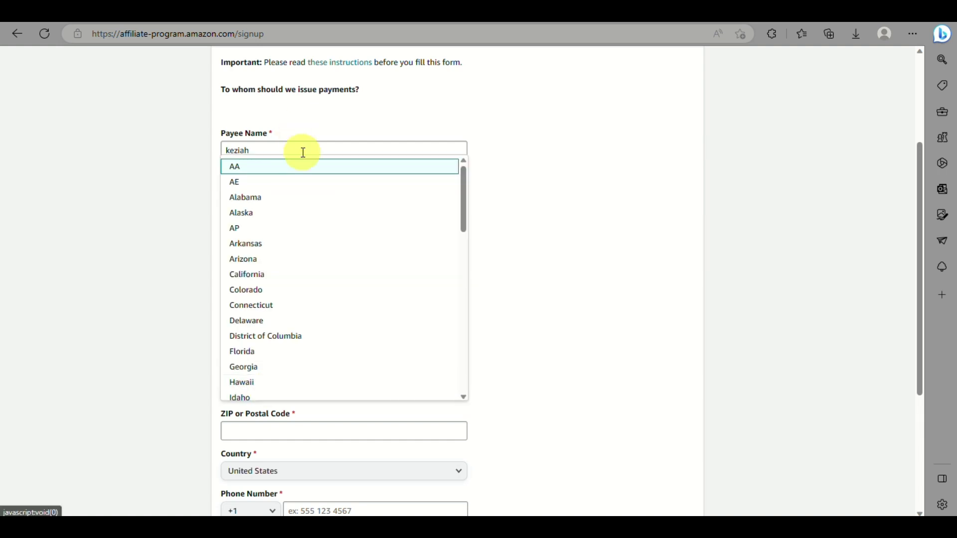
pyautogui.scroll(-2, 337, 303)
pyautogui.scroll(-2, 336, 303)
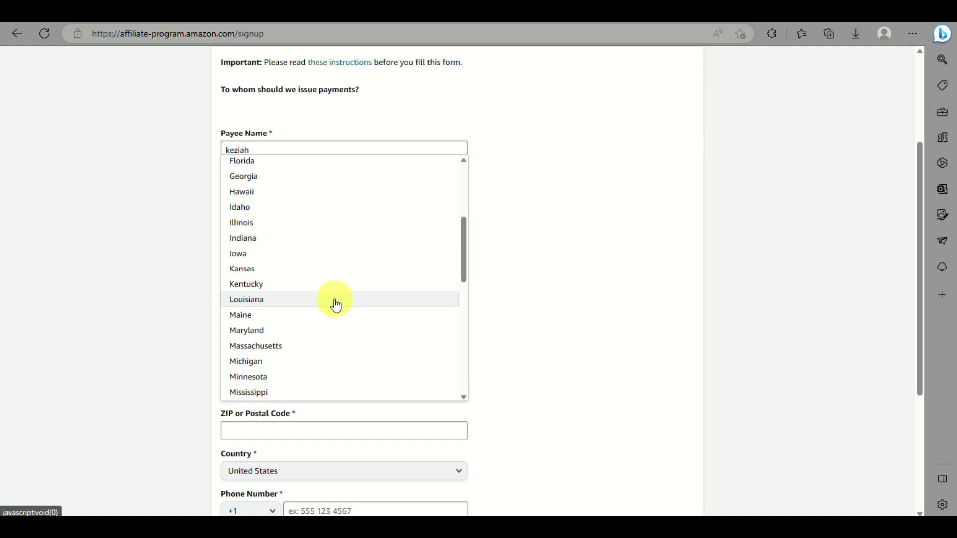
pyautogui.scroll(-4, 336, 303)
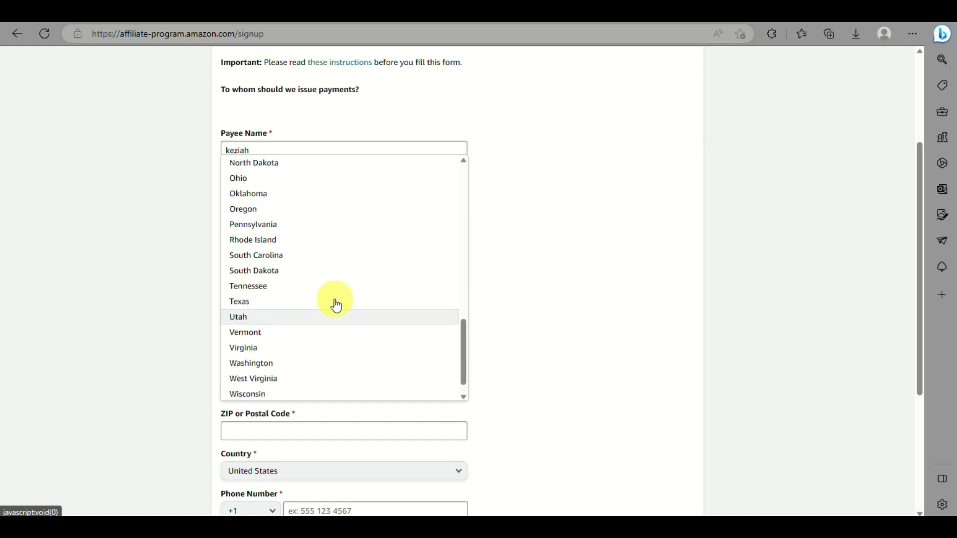
pyautogui.scroll(2, 336, 303)
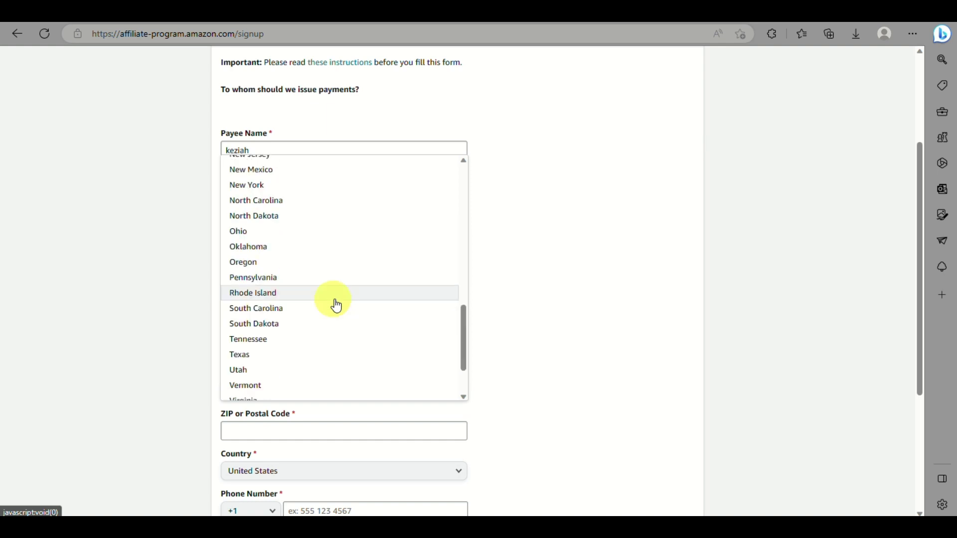
pyautogui.click(256, 201)
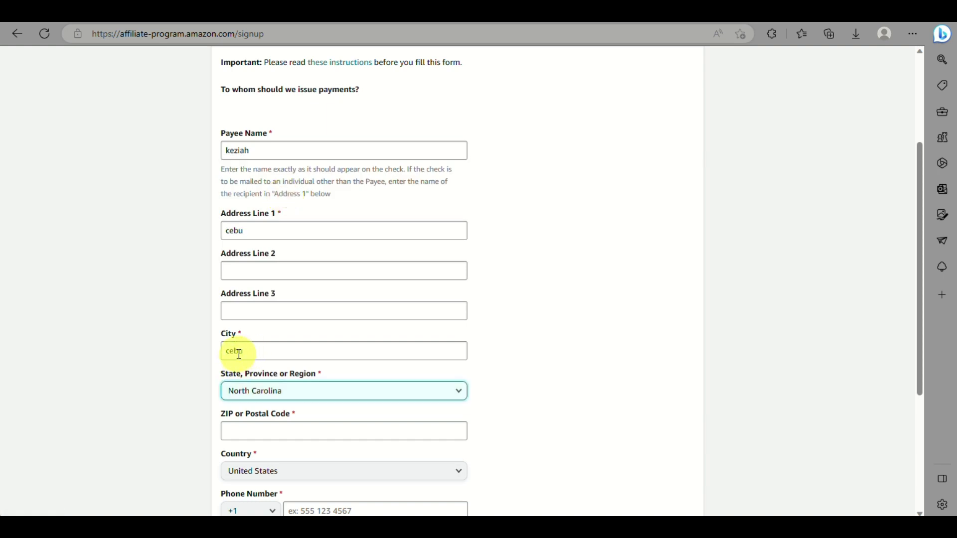
pyautogui.click(261, 432)
pyautogui.write('60')
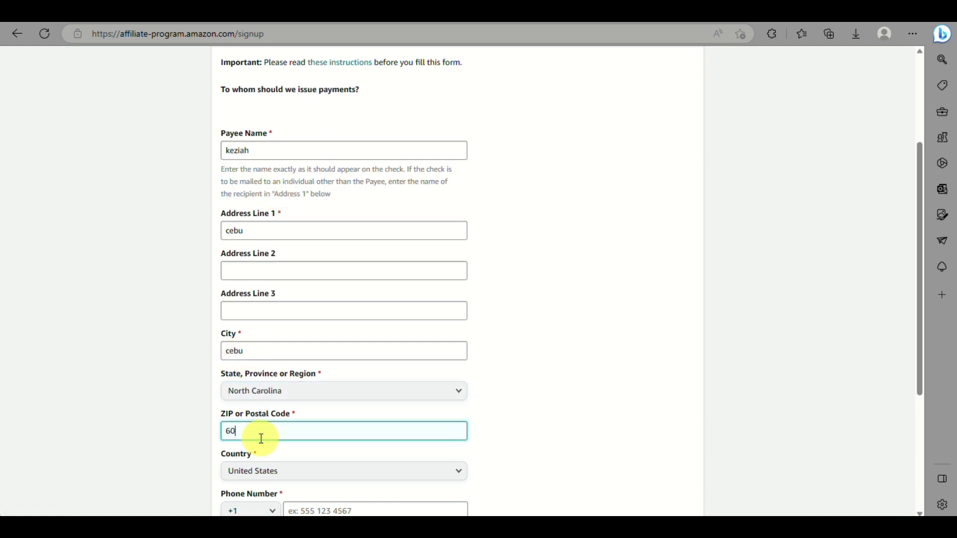
pyautogui.write('00')
pyautogui.scroll(-2, 260, 438)
# Keep United States, enter a phone number with code +63, and submit with a revised ZIP.
pyautogui.click(292, 339)
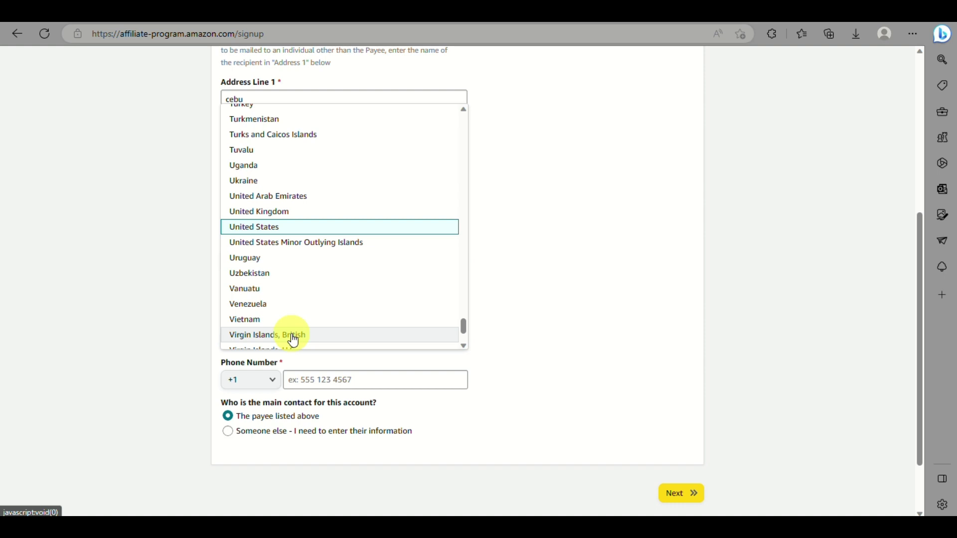
pyautogui.click(490, 220)
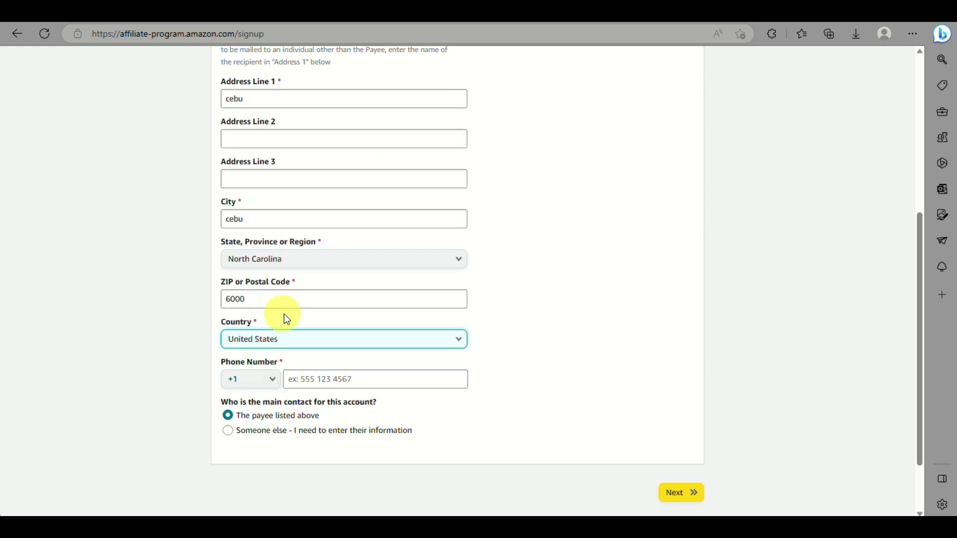
pyautogui.click(315, 379)
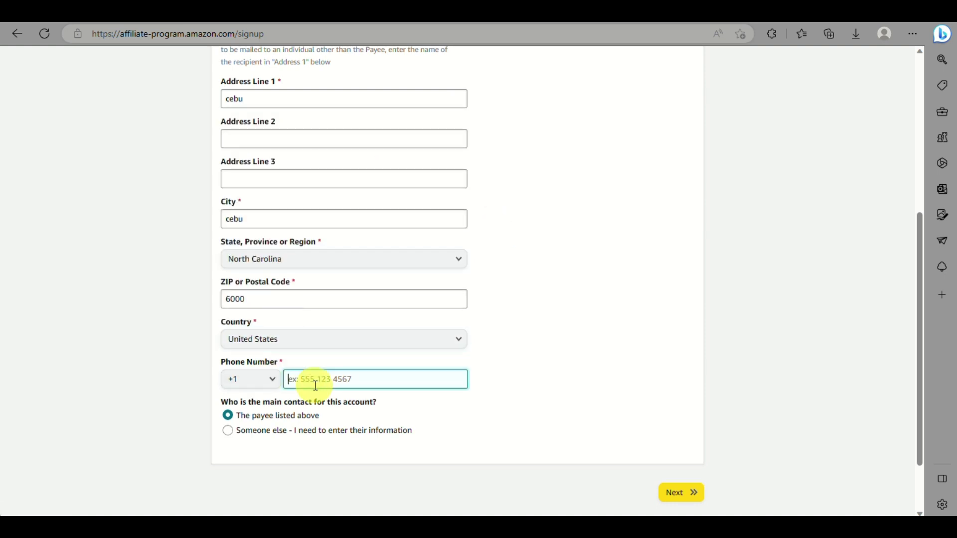
pyautogui.click(248, 379)
pyautogui.scroll(-5, 247, 367)
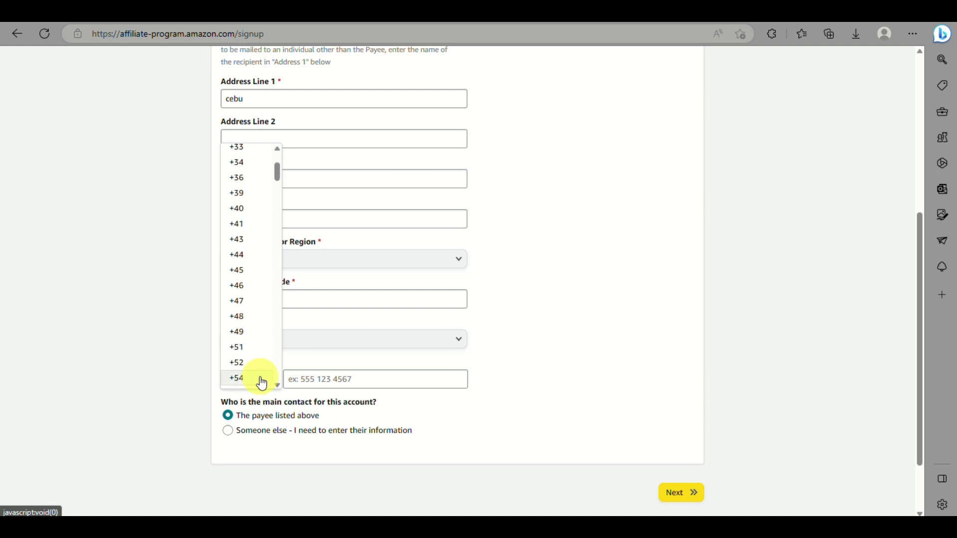
pyautogui.scroll(-5, 247, 367)
pyautogui.click(248, 363)
pyautogui.click(319, 378)
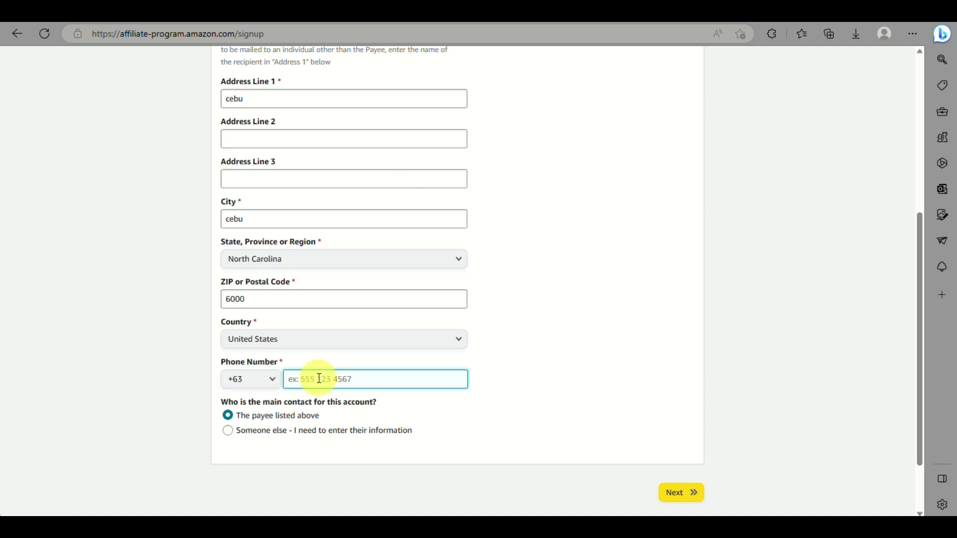
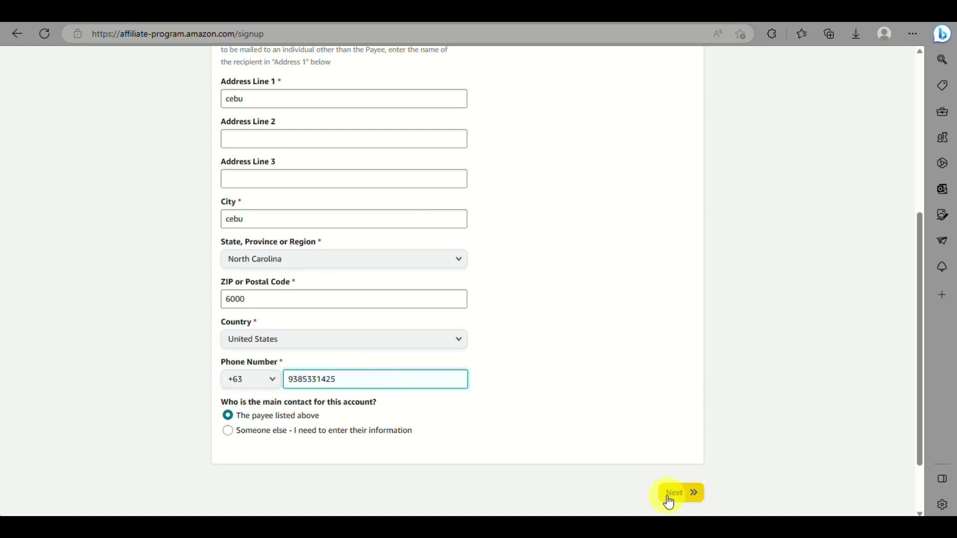
pyautogui.click(668, 497)
pyautogui.doubleClick(326, 209)
pyautogui.write('12')
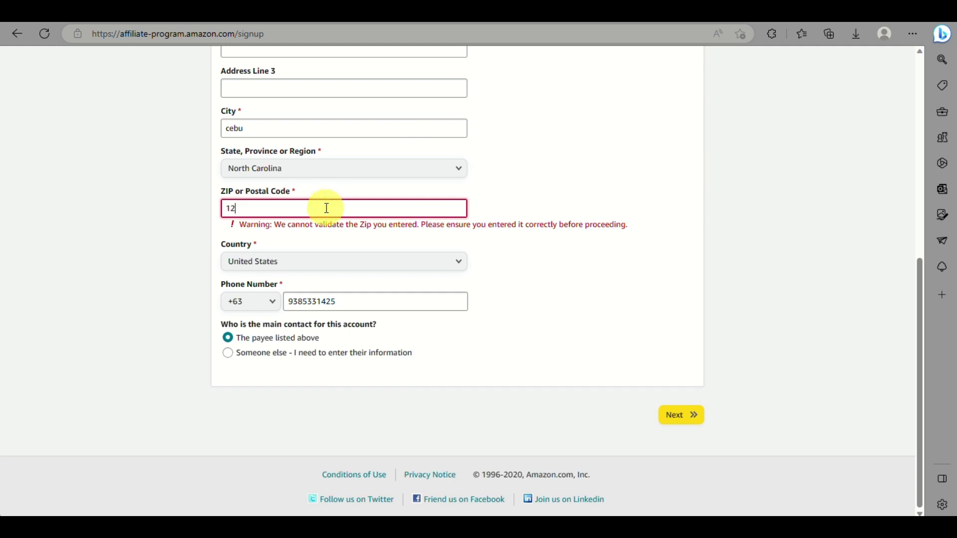
pyautogui.write('345')
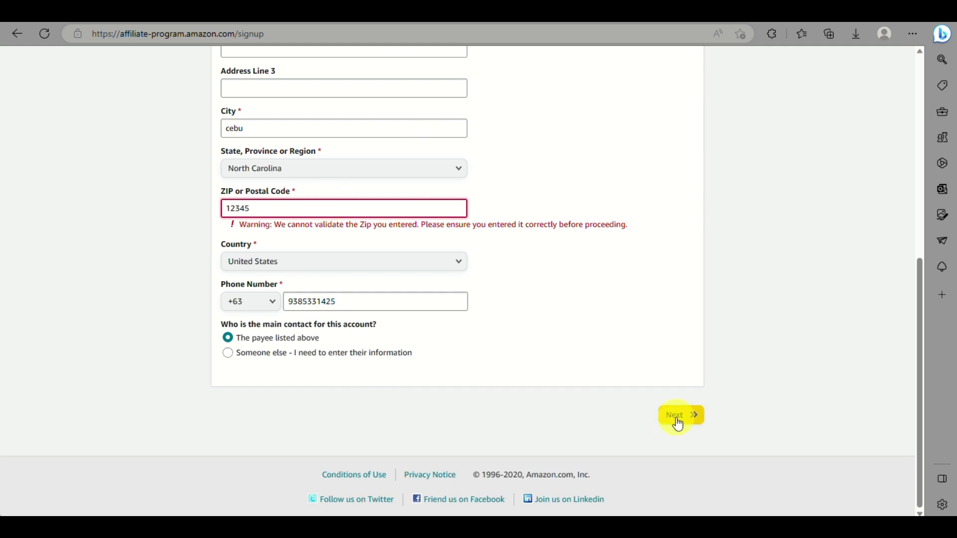
pyautogui.click(680, 415)
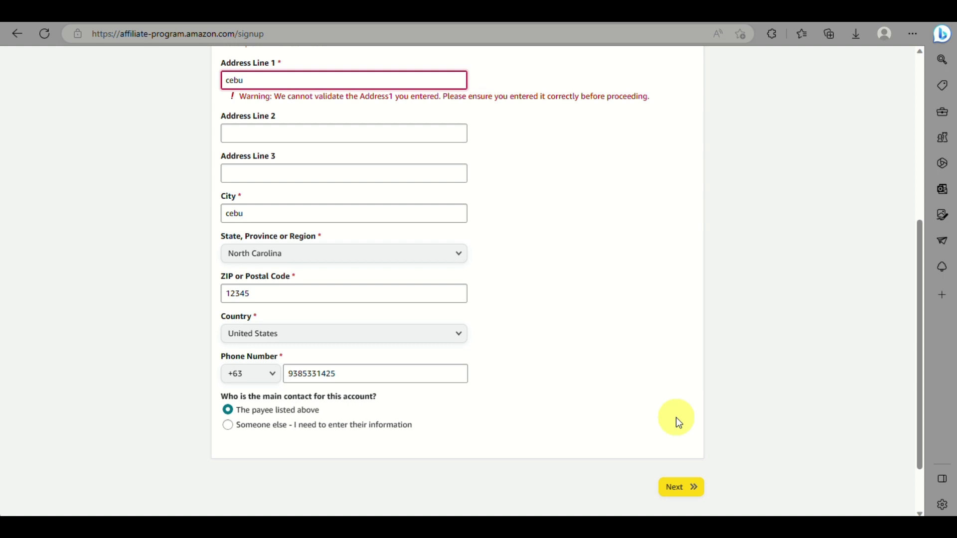
pyautogui.scroll(1, 676, 417)
pyautogui.click(315, 130)
pyautogui.write('2807')
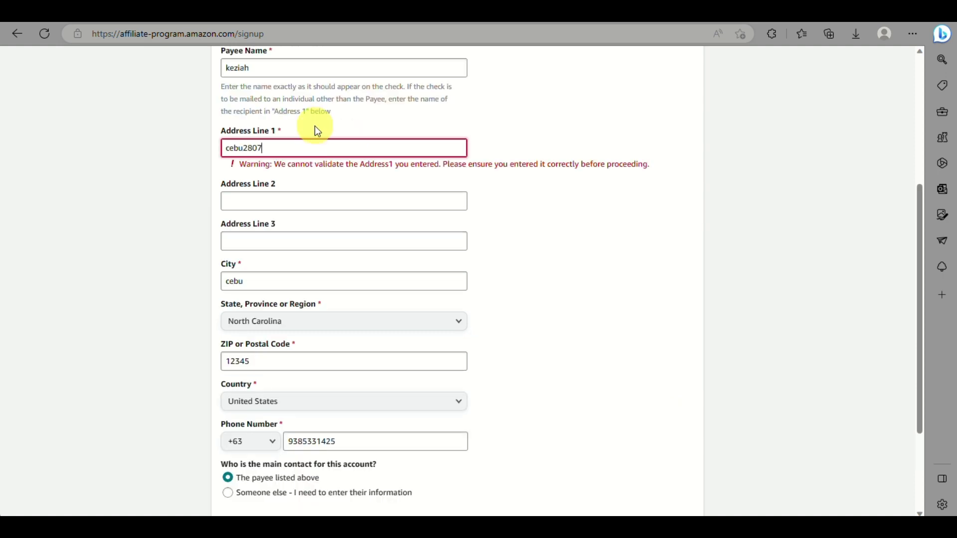
pyautogui.hotkey('ctrl', 'a')
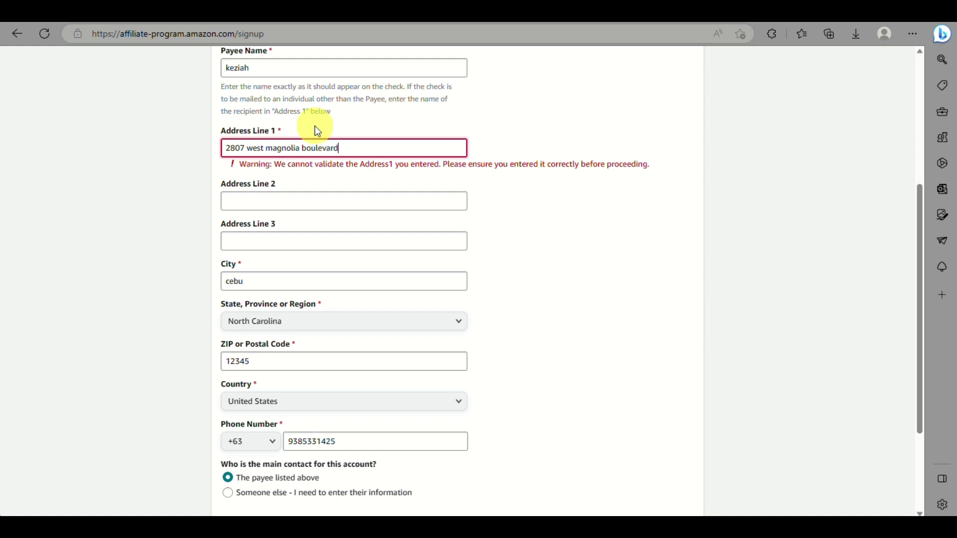
pyautogui.doubleClick(237, 280)
pyautogui.write('burbank')
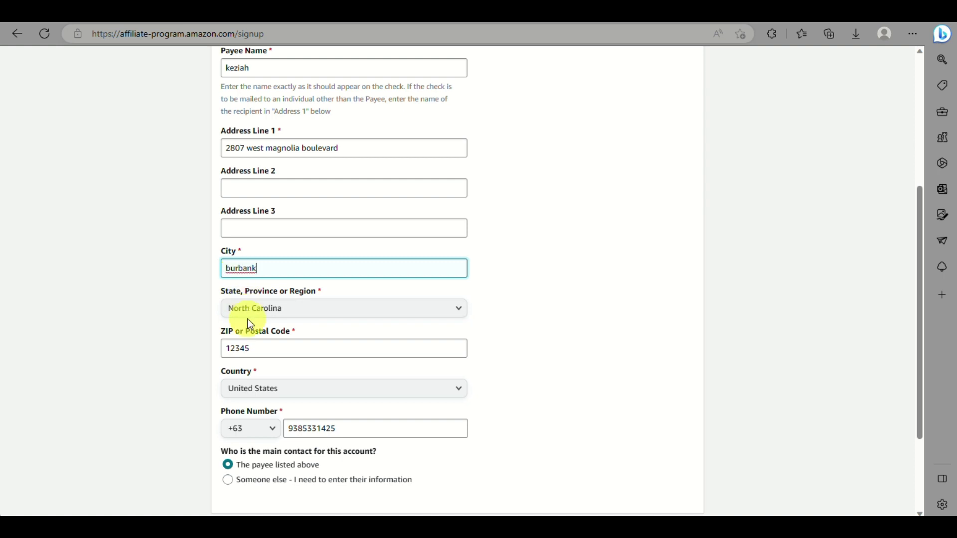
pyautogui.click(254, 308)
pyautogui.scroll(5, 255, 315)
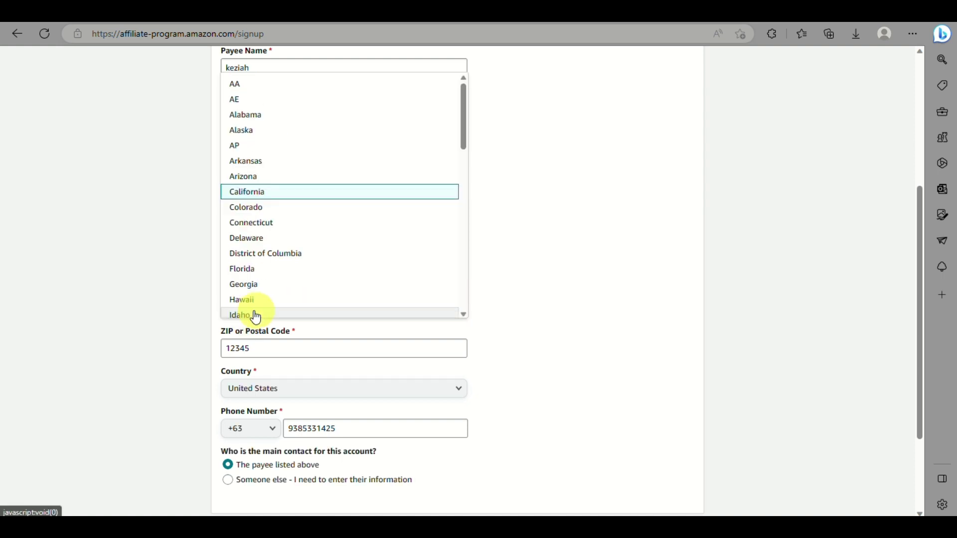
pyautogui.click(332, 192)
# Change the ZIP to 91505, the phone code to +1, and retype the phone number.
pyautogui.doubleClick(289, 348)
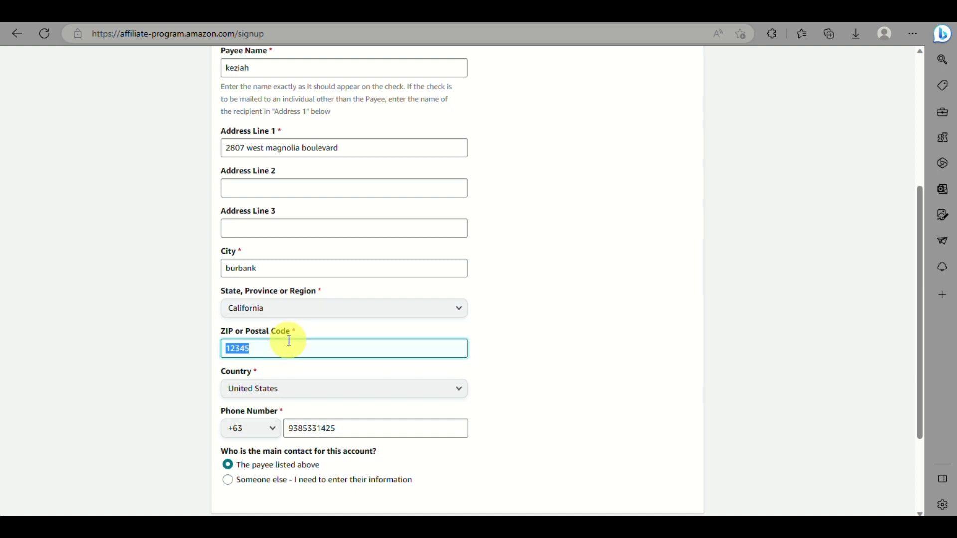
pyautogui.write('91')
pyautogui.write('505')
pyautogui.scroll(-1, 287, 340)
pyautogui.scroll(-1, 288, 340)
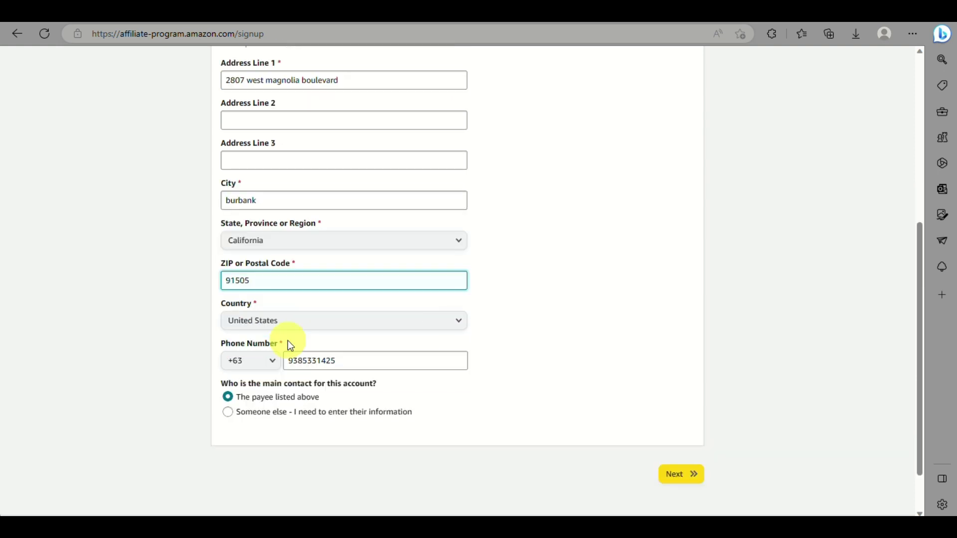
pyautogui.click(271, 361)
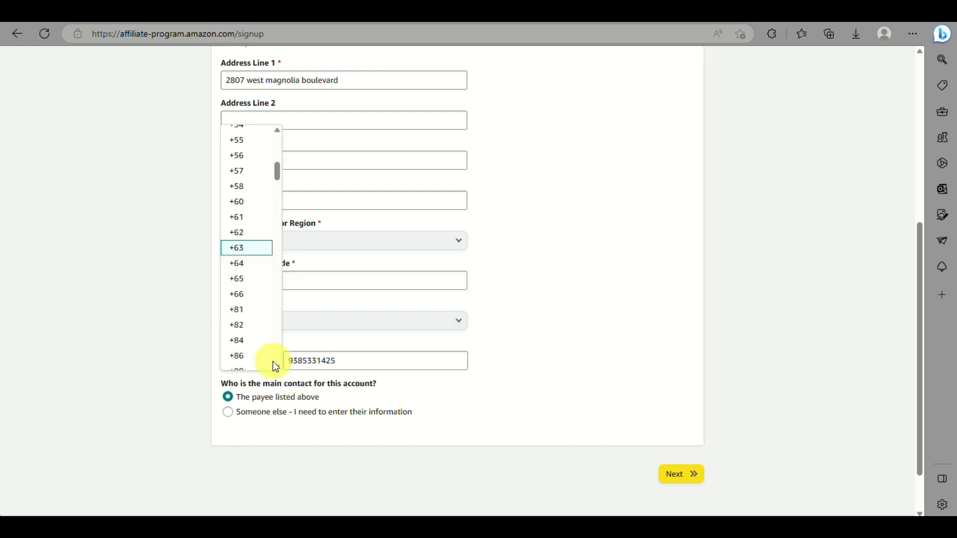
pyautogui.scroll(-1, 273, 361)
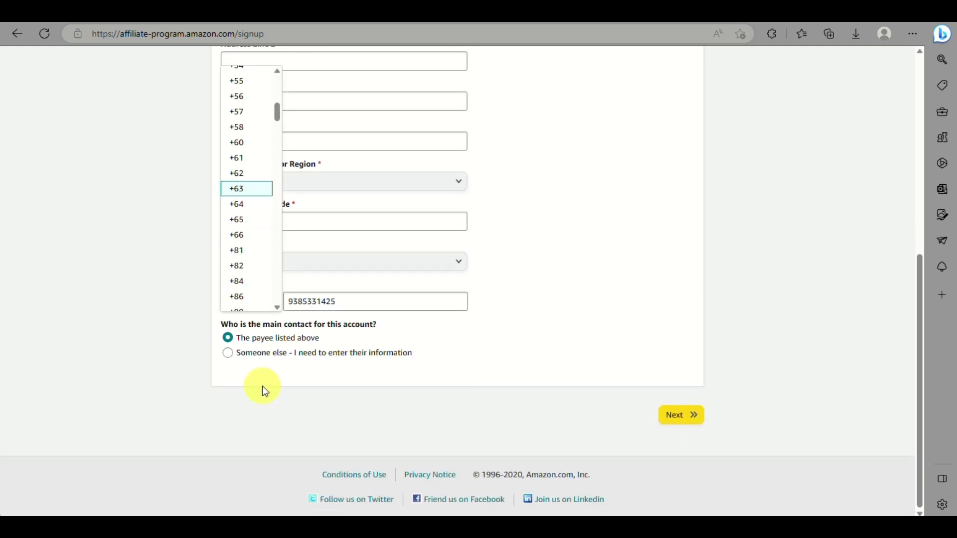
pyautogui.scroll(2, 275, 368)
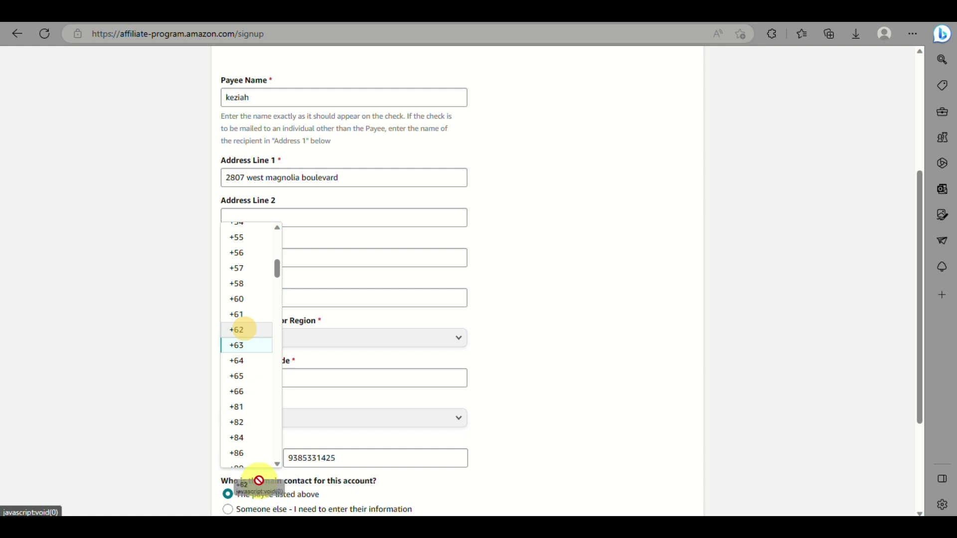
pyautogui.scroll(5, 280, 240)
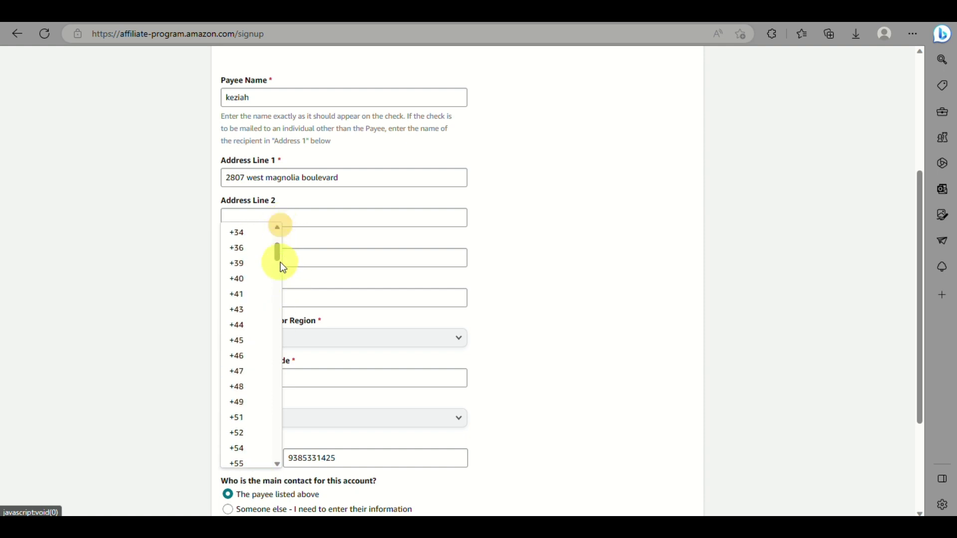
pyautogui.click(232, 234)
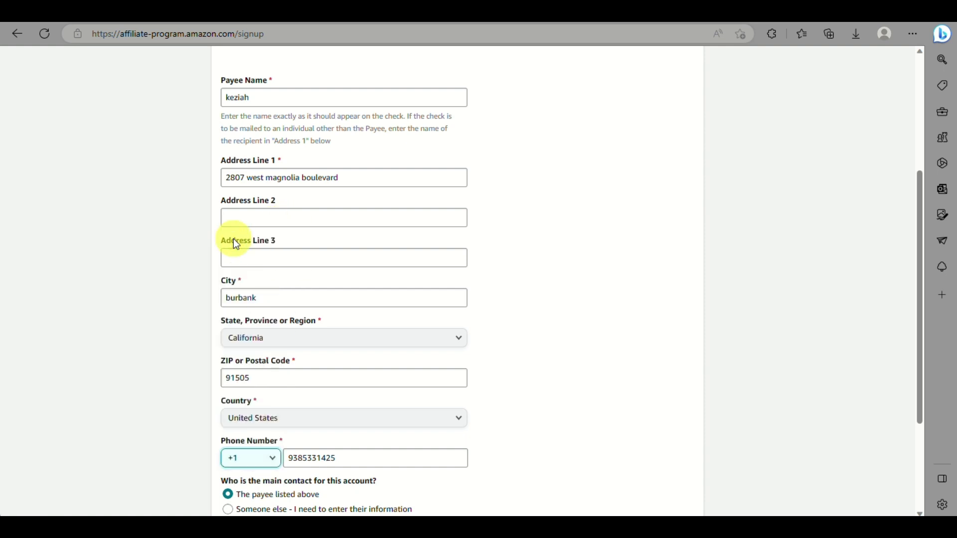
pyautogui.scroll(-1, 234, 239)
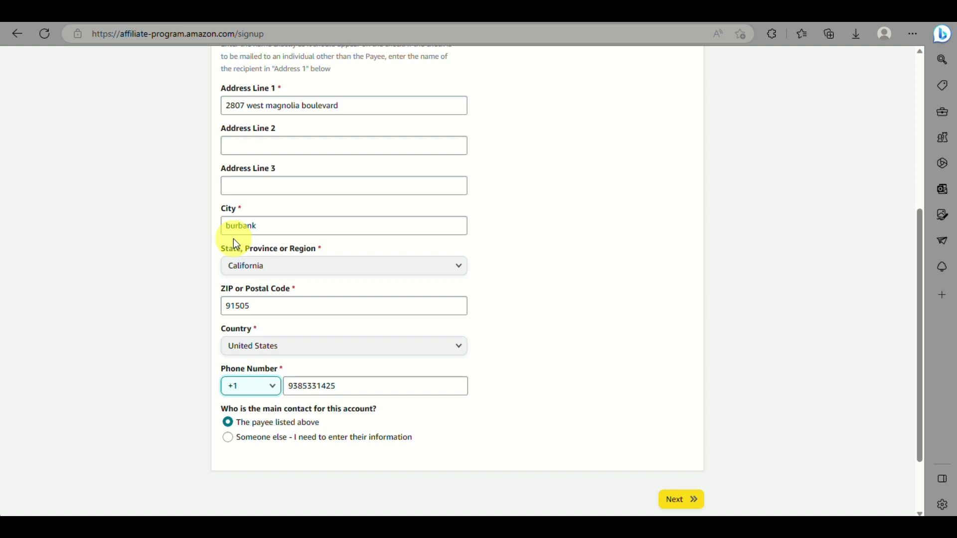
pyautogui.doubleClick(314, 386)
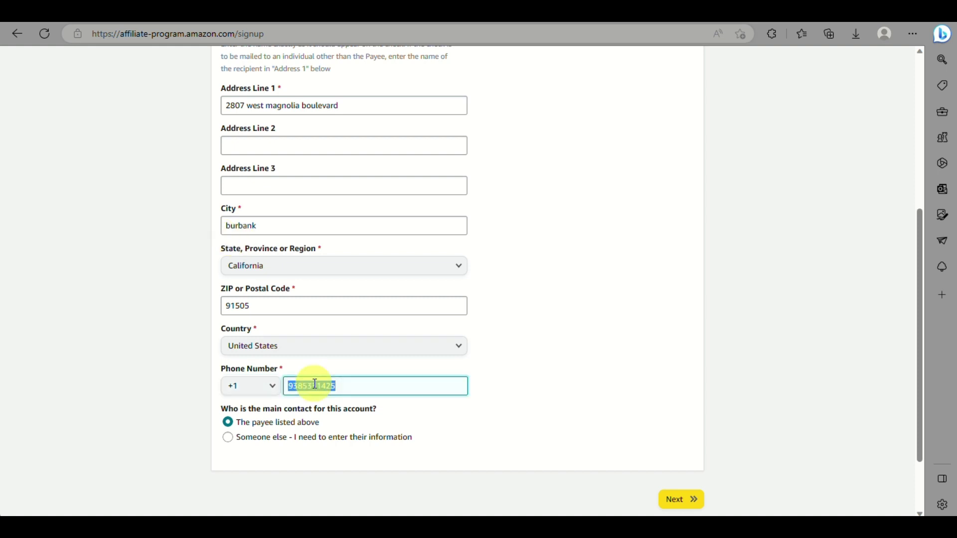
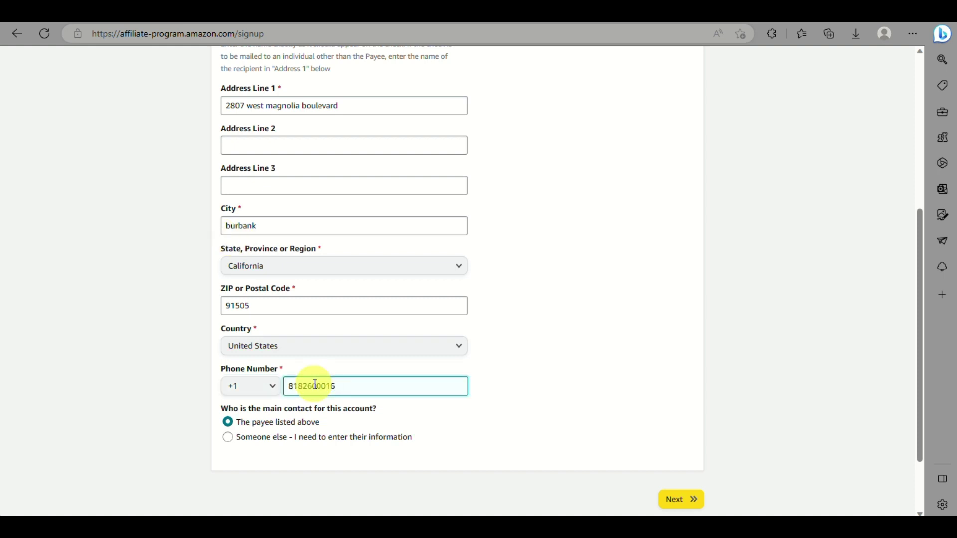
# Submit the payee details and accept the suggested Burbank address.
pyautogui.click(681, 499)
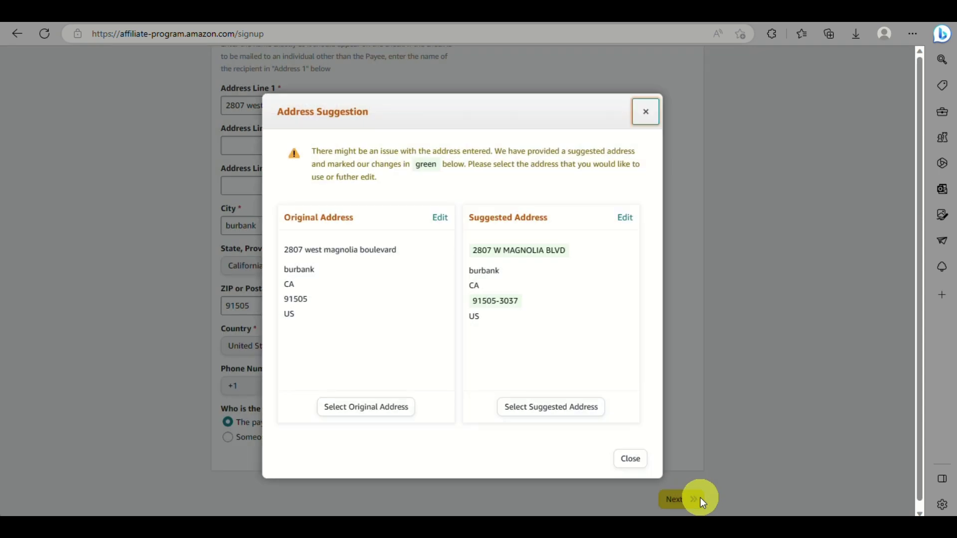
pyautogui.click(552, 407)
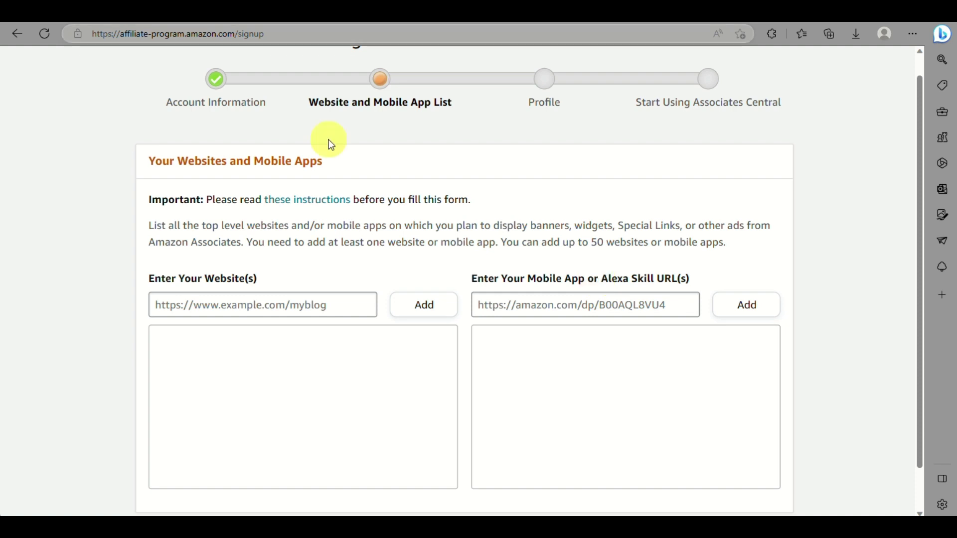
# Enter the myshopify store URL as the website to promote.
pyautogui.click(282, 304)
pyautogui.write('https://samplesstore-3011.myshopify.com/')
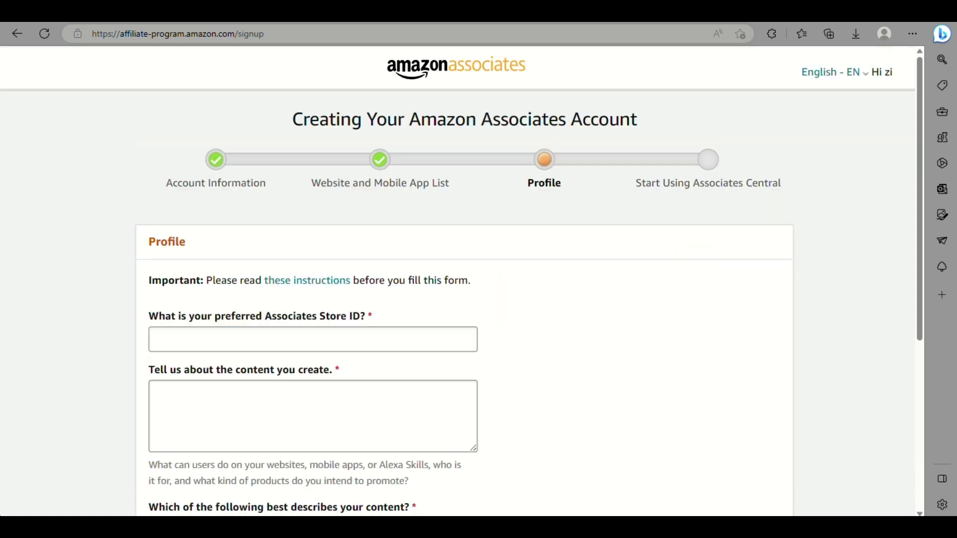
pyautogui.scroll(-2, 504, 232)
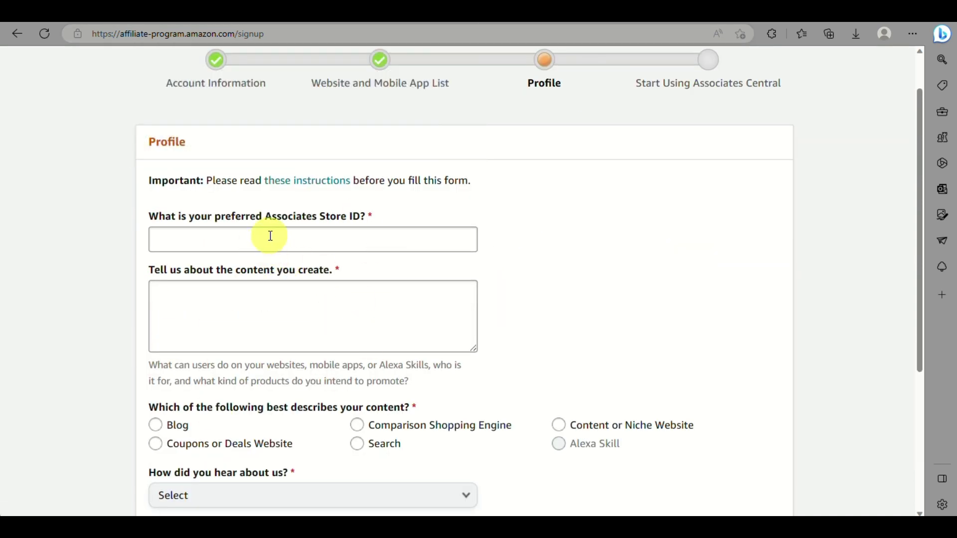
pyautogui.moveTo(306, 199)
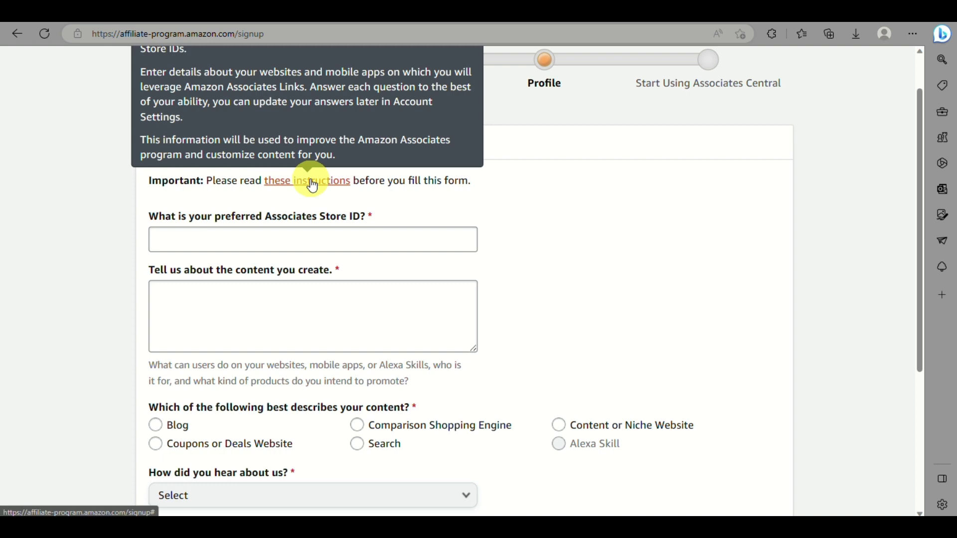
# Enter a Store ID, choose Blog, and describe the content as 'blogs about suggested items and reviews'.
pyautogui.click(306, 238)
pyautogui.write('k')
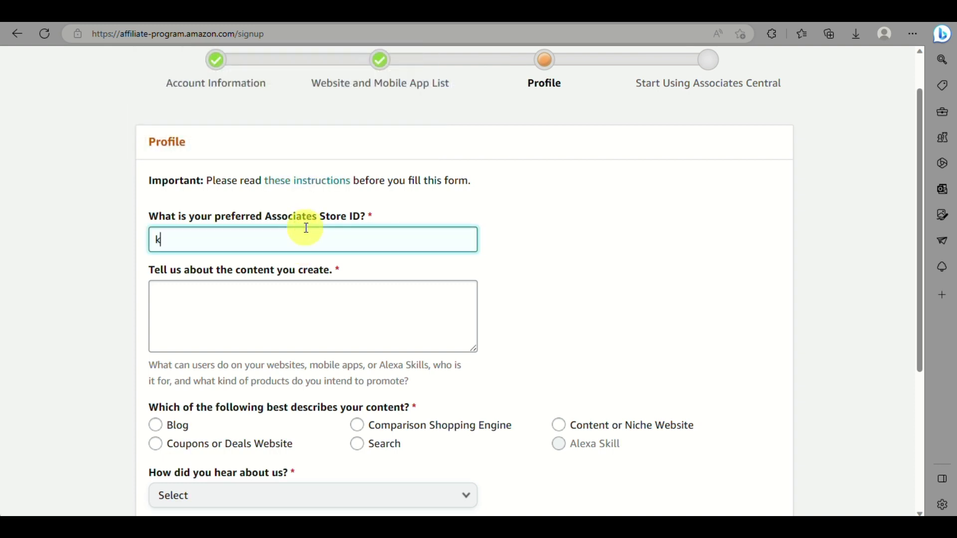
pyautogui.write('wonkz')
pyautogui.click(186, 310)
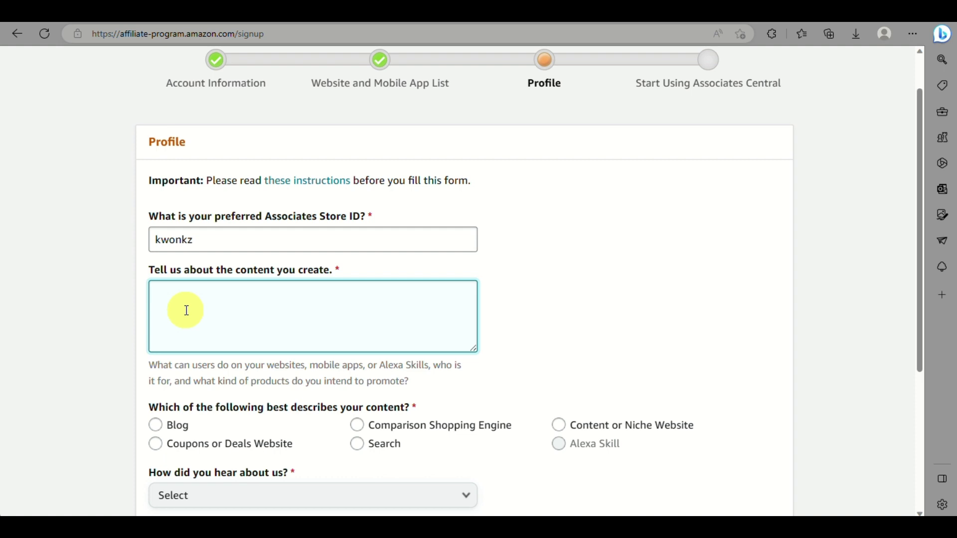
pyautogui.write('blog')
pyautogui.scroll(-2, 186, 310)
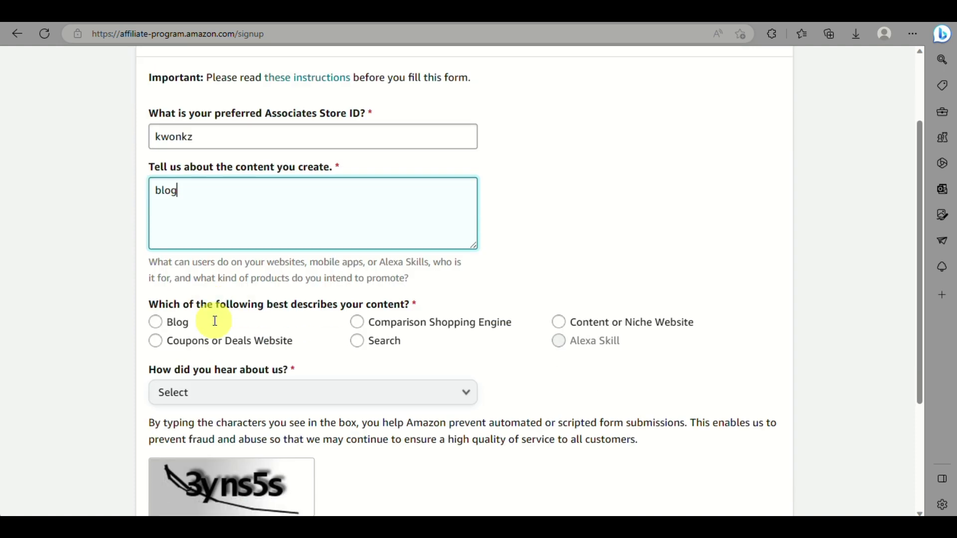
pyautogui.click(155, 321)
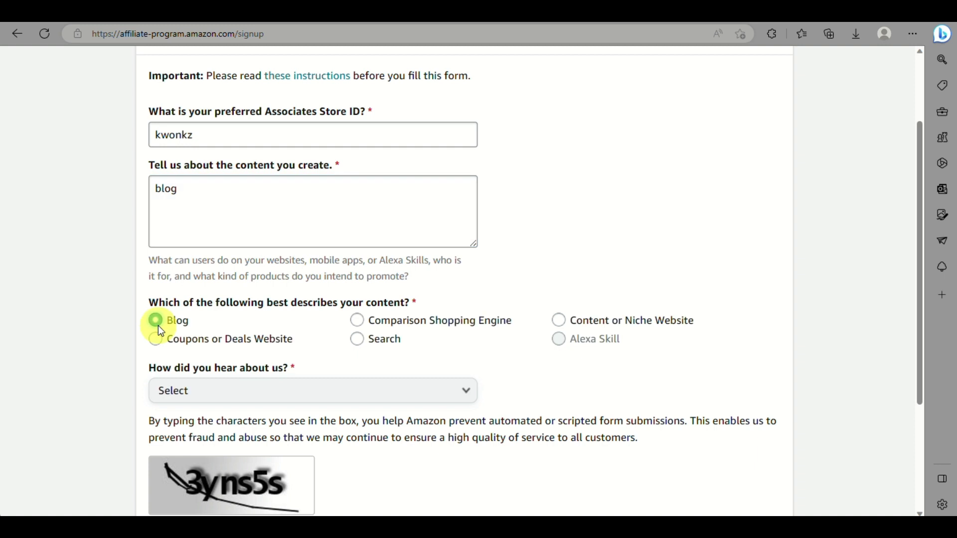
pyautogui.doubleClick(203, 210)
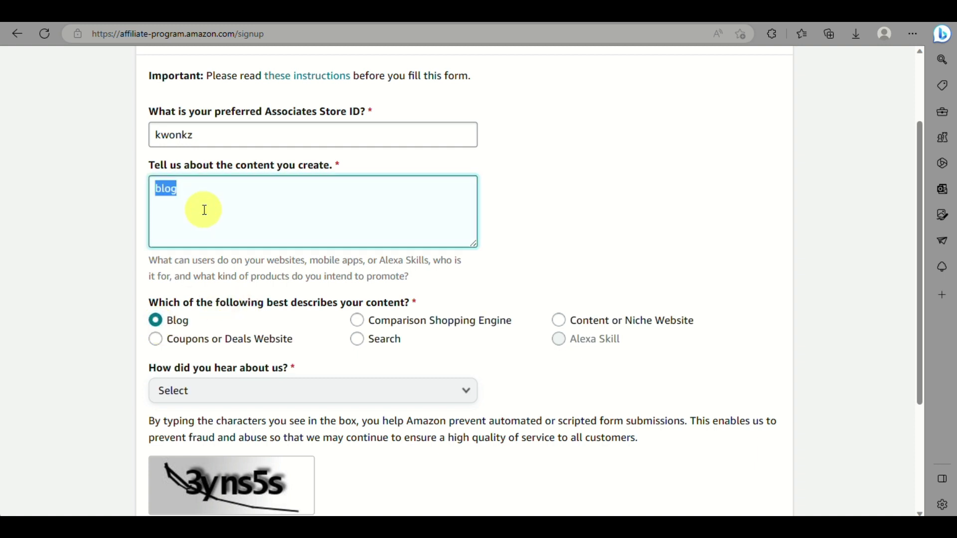
pyautogui.write('blogs about')
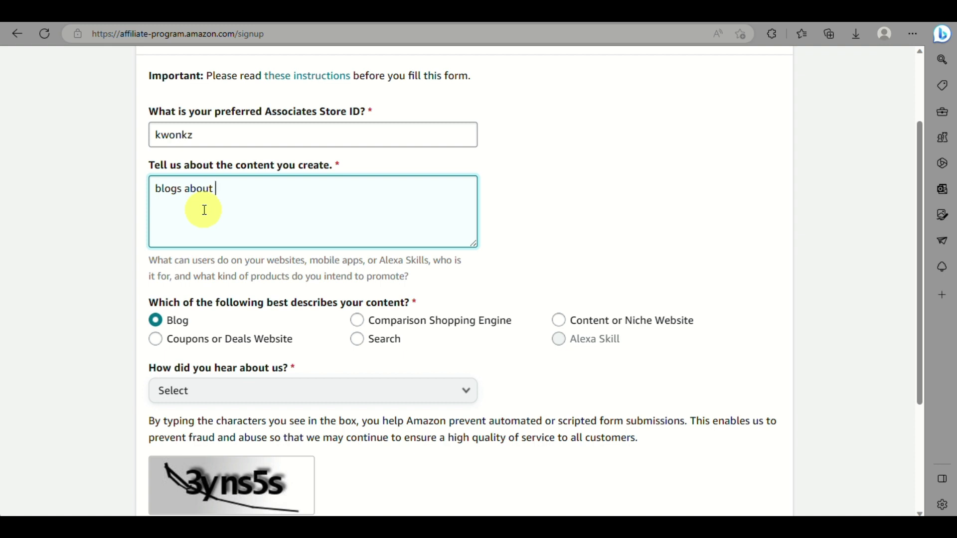
pyautogui.write('ggested itm')
pyautogui.write('ems')
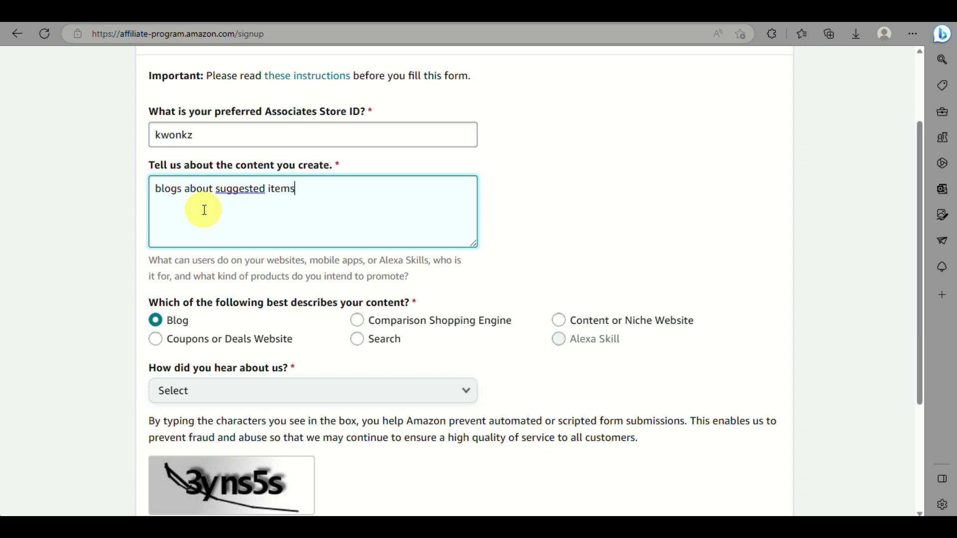
pyautogui.scroll(-2, 224, 262)
pyautogui.scroll(-1, 255, 340)
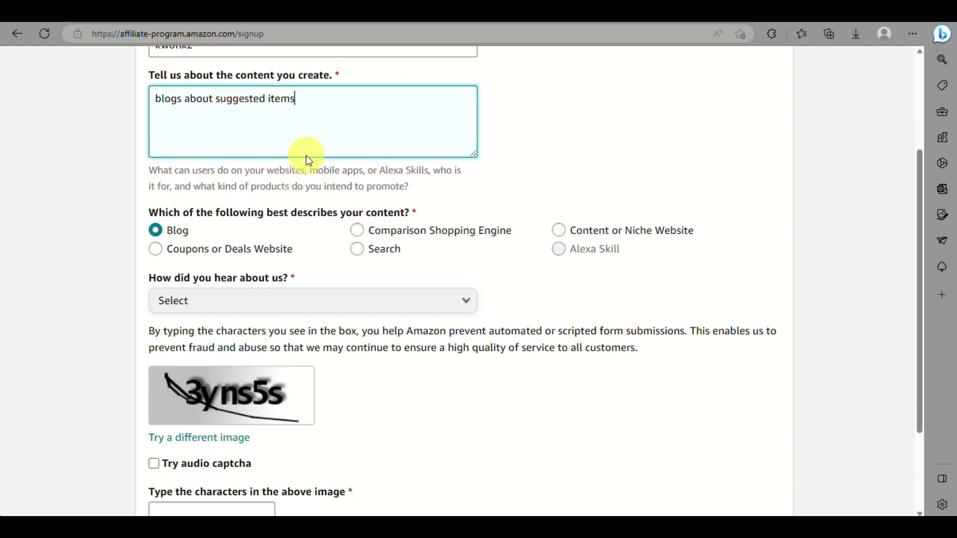
pyautogui.write('nd re')
pyautogui.write('views')
pyautogui.scroll(-1, 209, 285)
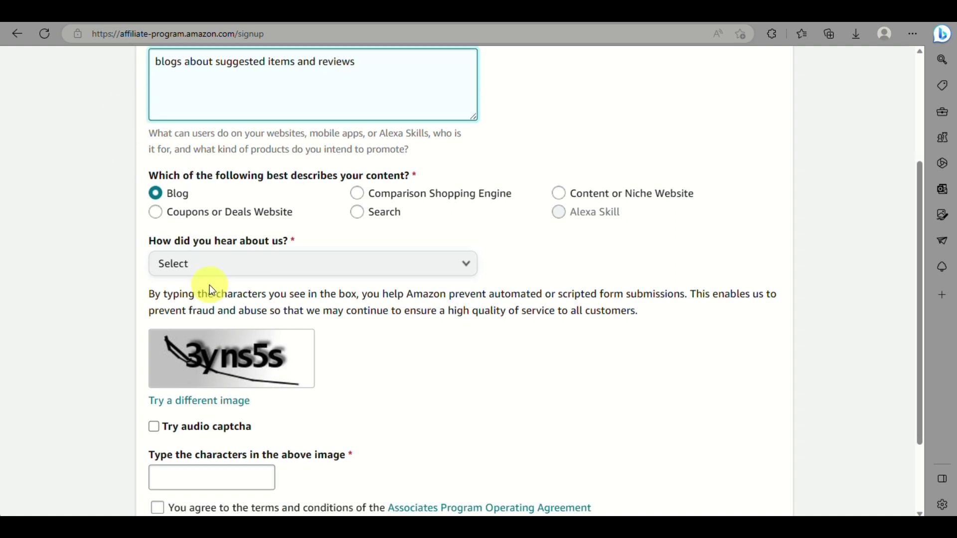
# Choose Word of Mouth as the referral source, enter the captcha, accept the agreement, and finish.
pyautogui.click(240, 263)
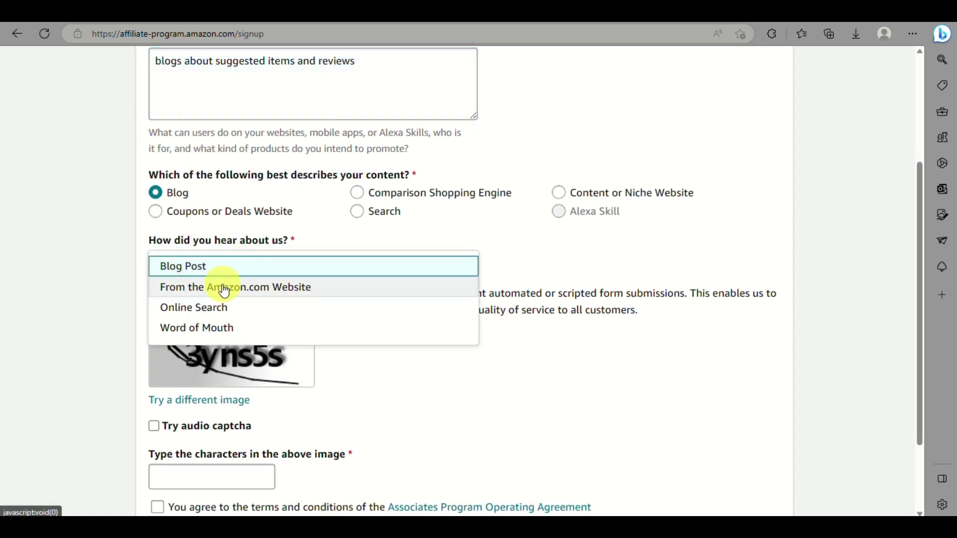
pyautogui.click(225, 327)
pyautogui.scroll(-2, 229, 324)
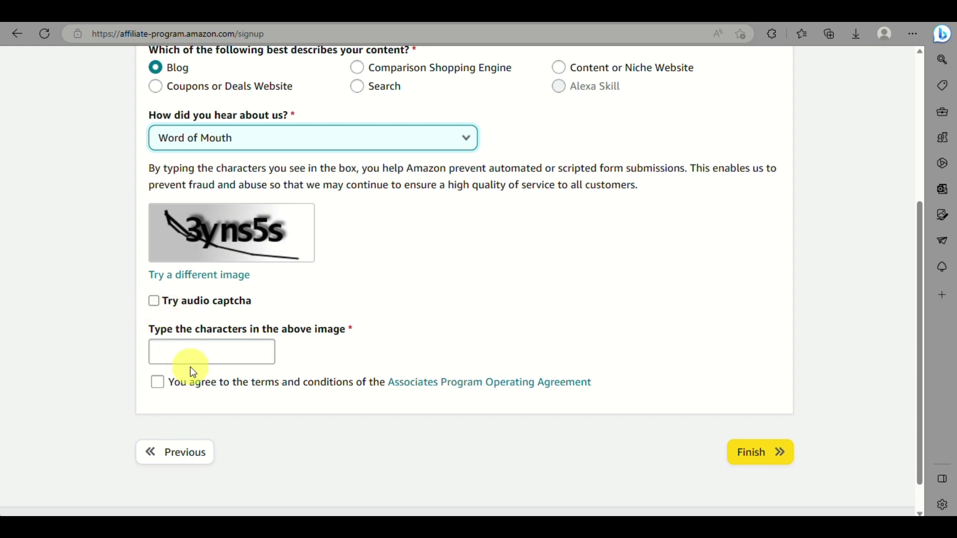
pyautogui.click(216, 349)
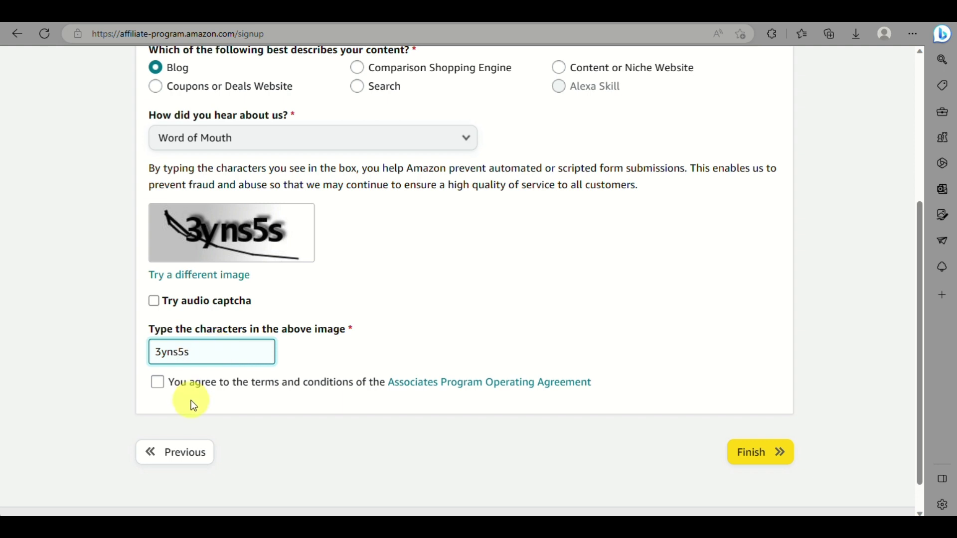
pyautogui.click(157, 382)
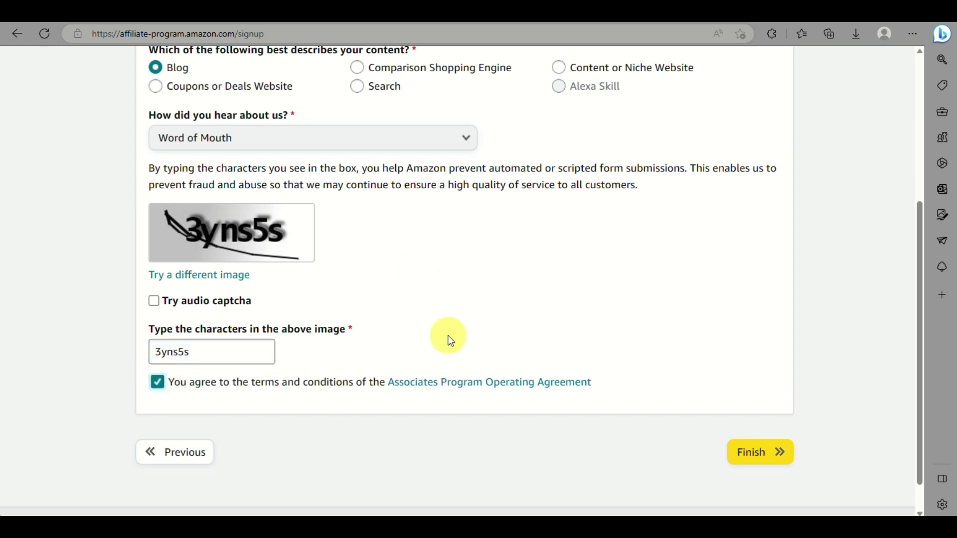
pyautogui.click(760, 451)
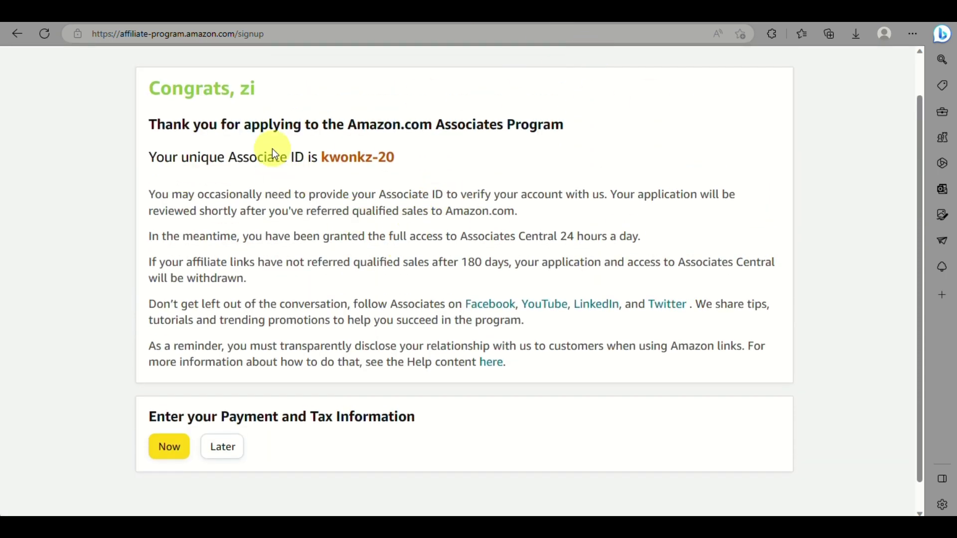
pyautogui.moveTo(322, 157); pyautogui.dragTo(418, 161)
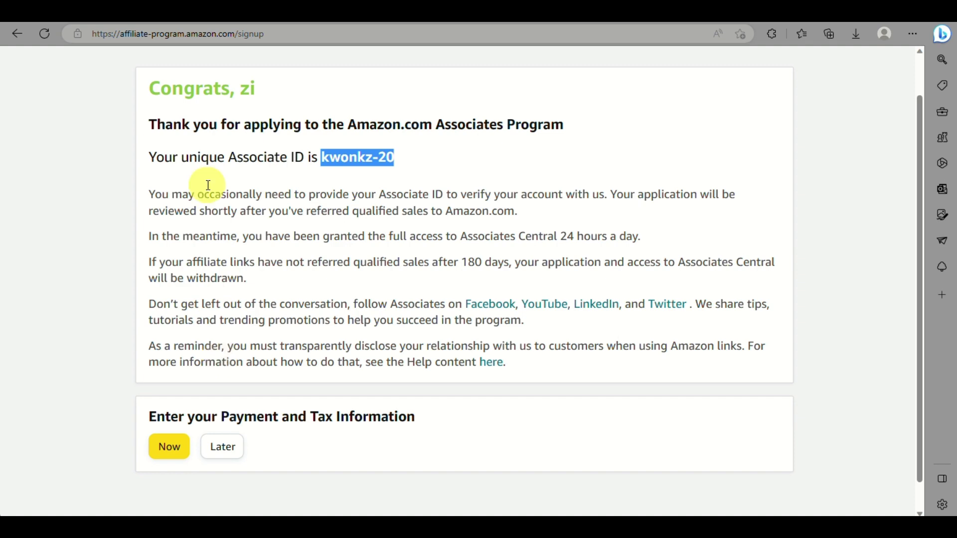
pyautogui.scroll(3, 352, 359)
pyautogui.scroll(2, 352, 359)
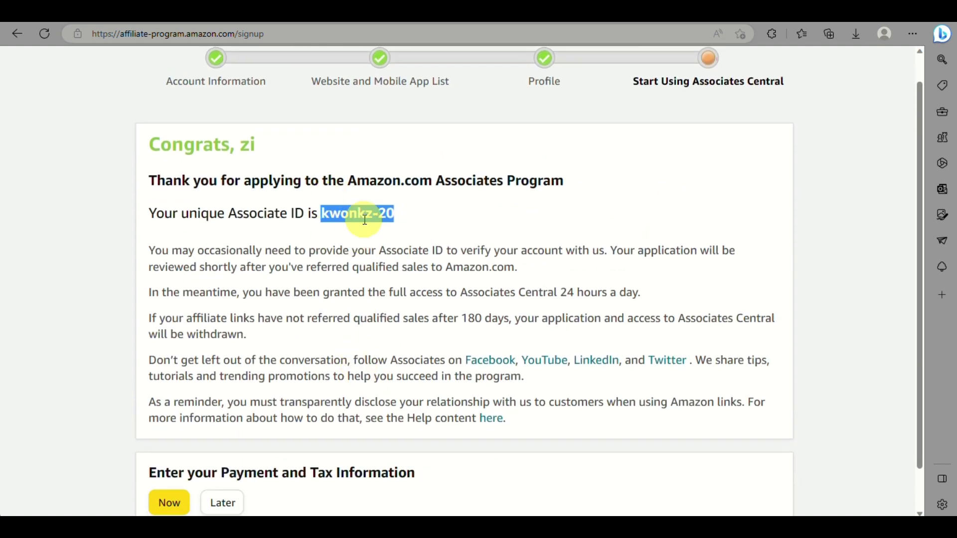
pyautogui.click(223, 503)
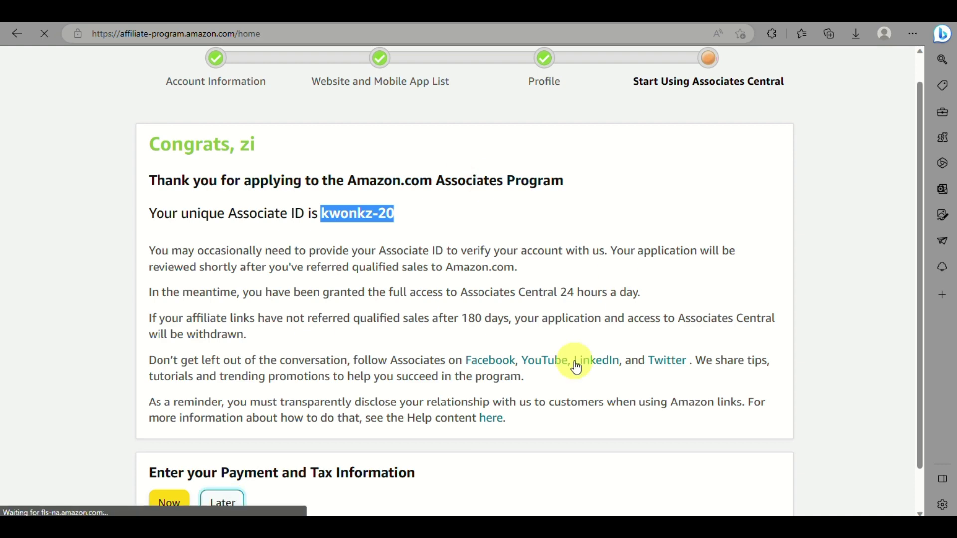
pyautogui.scroll(3, 460, 306)
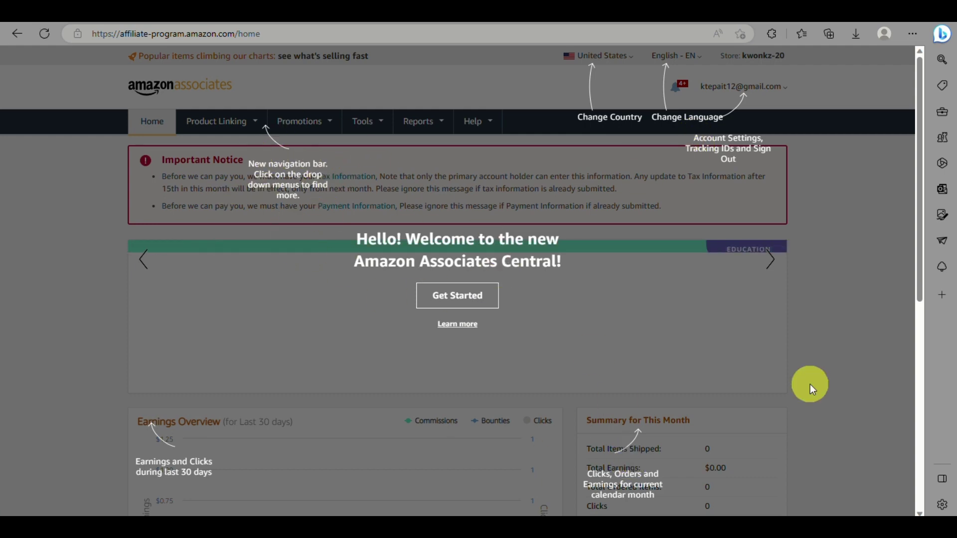
# Close the welcome overlay with Get Started, then open 'See all' under Amazon Hot New Releases.
pyautogui.click(443, 304)
pyautogui.scroll(-5, 447, 314)
pyautogui.scroll(-5, 444, 309)
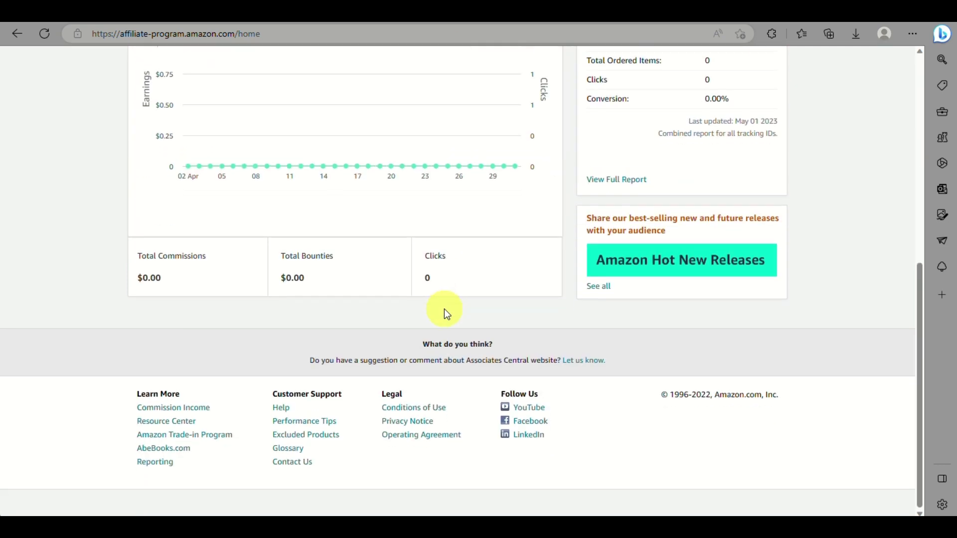
pyautogui.scroll(8, 444, 308)
pyautogui.scroll(3, 445, 309)
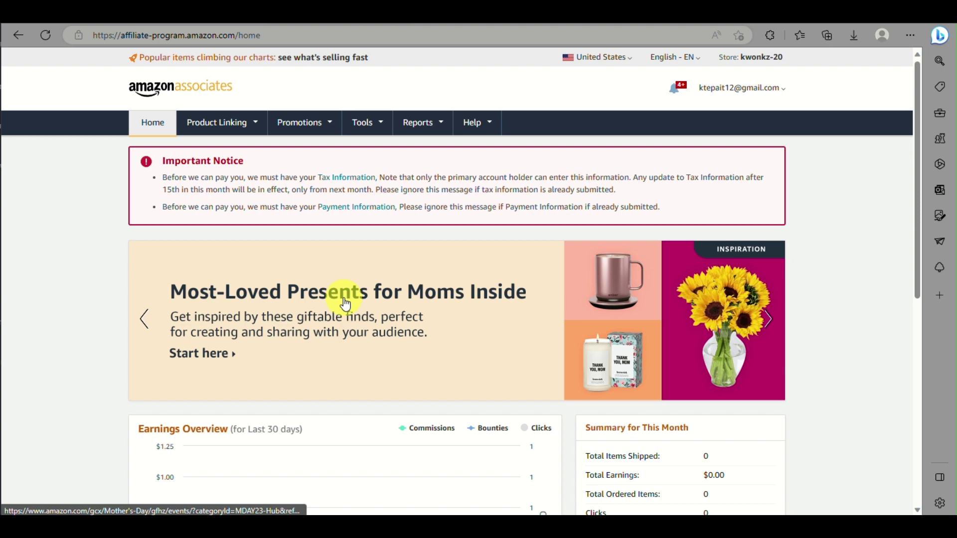
pyautogui.scroll(-3, 436, 200)
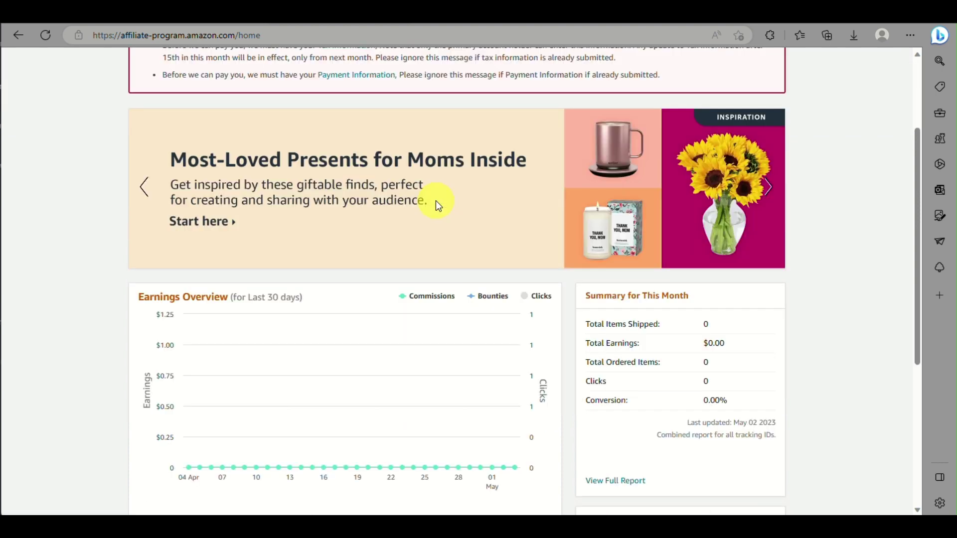
pyautogui.scroll(-3, 629, 313)
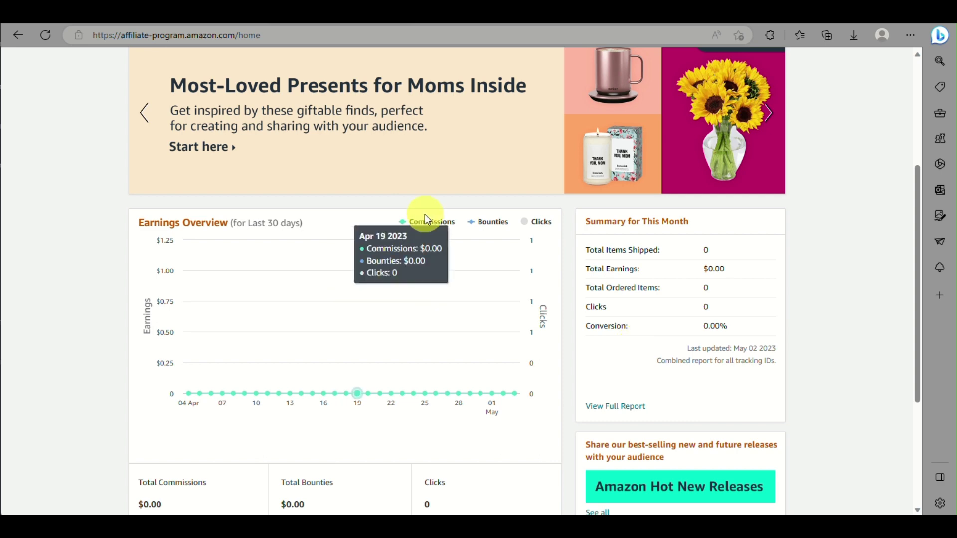
pyautogui.scroll(-5, 487, 229)
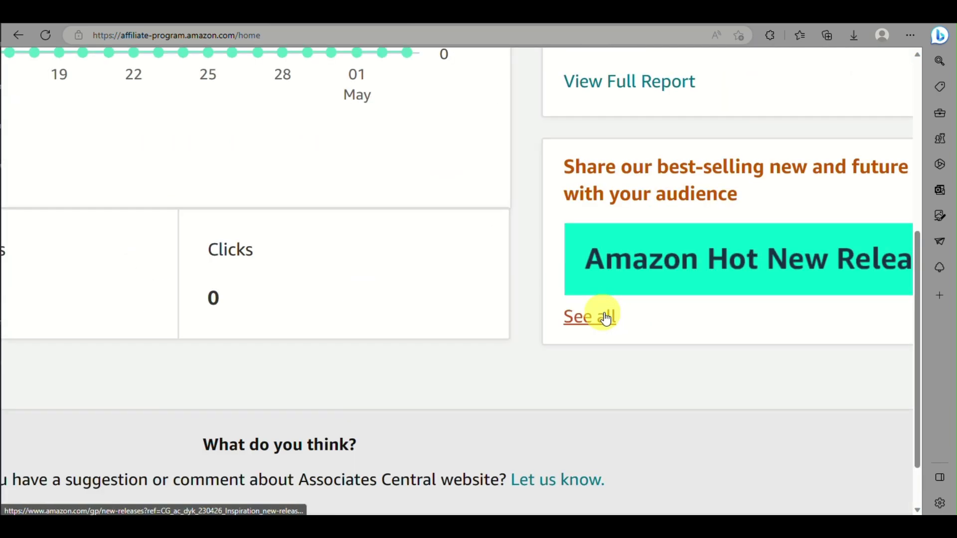
pyautogui.click(592, 317)
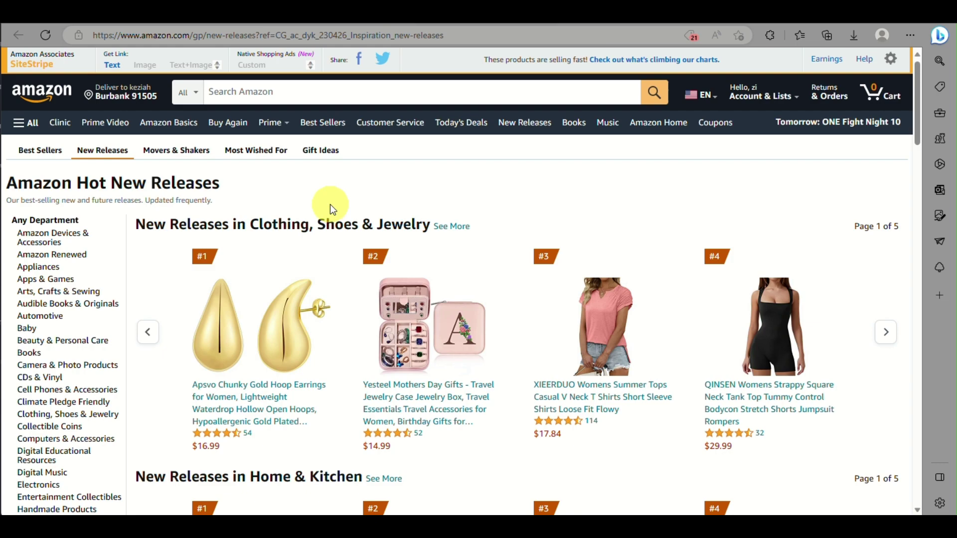
pyautogui.scroll(-1, 330, 204)
pyautogui.scroll(-5, 246, 340)
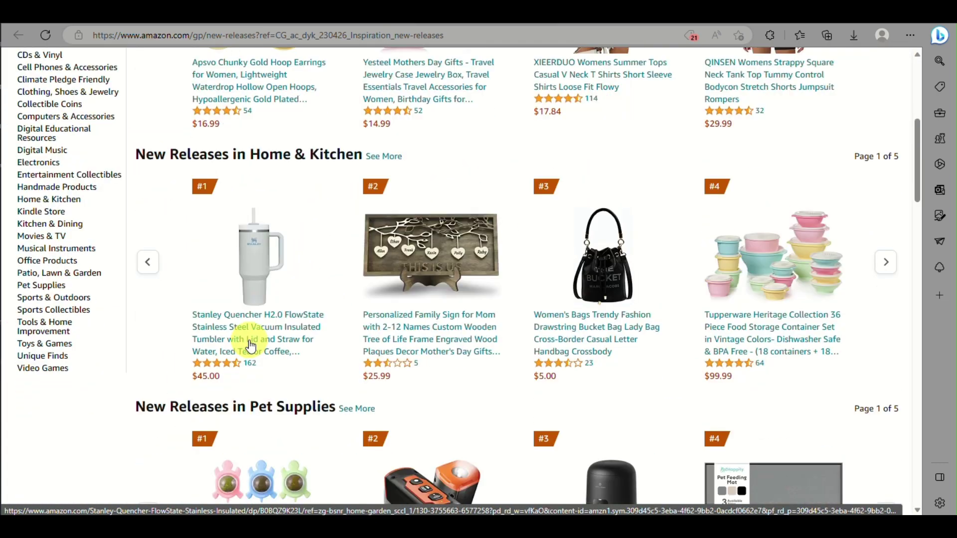
pyautogui.scroll(5, 247, 340)
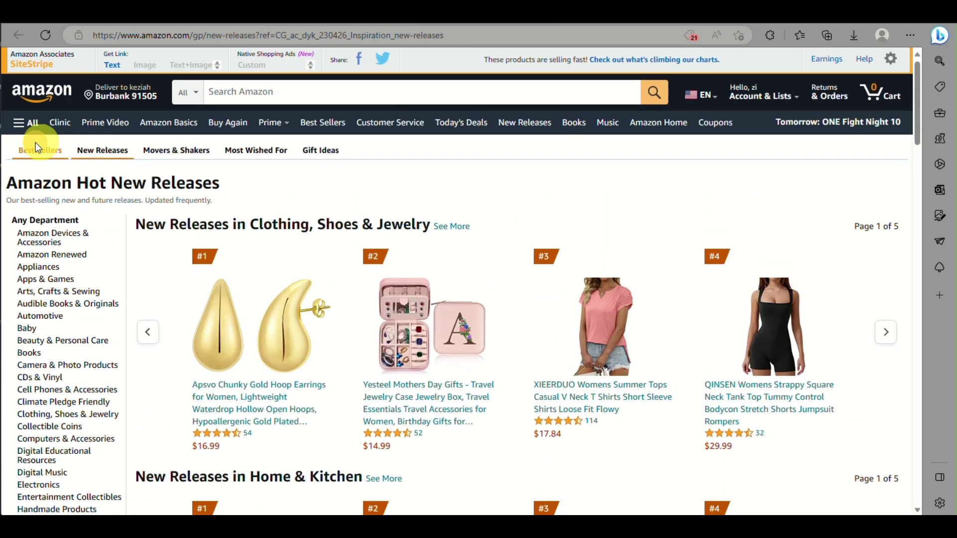
# Leave Hot New Releases for the Amazon Best Sellers list, which shows top clothing items.
pyautogui.click(51, 158)
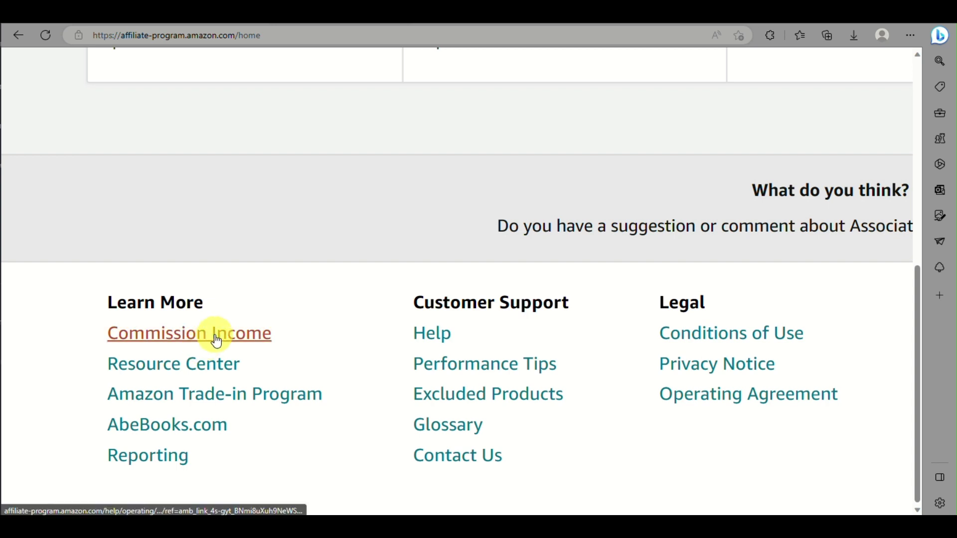
pyautogui.click(217, 338)
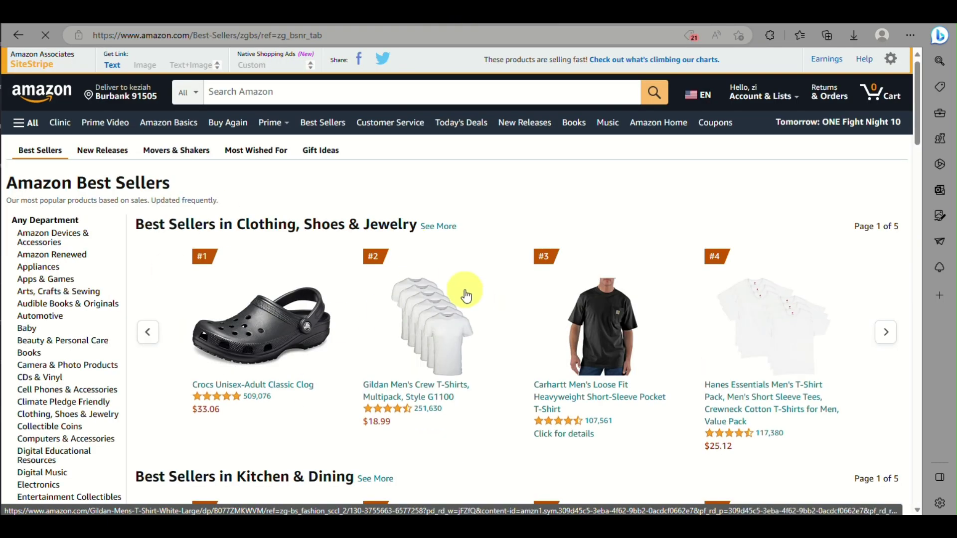
pyautogui.scroll(-2, 398, 340)
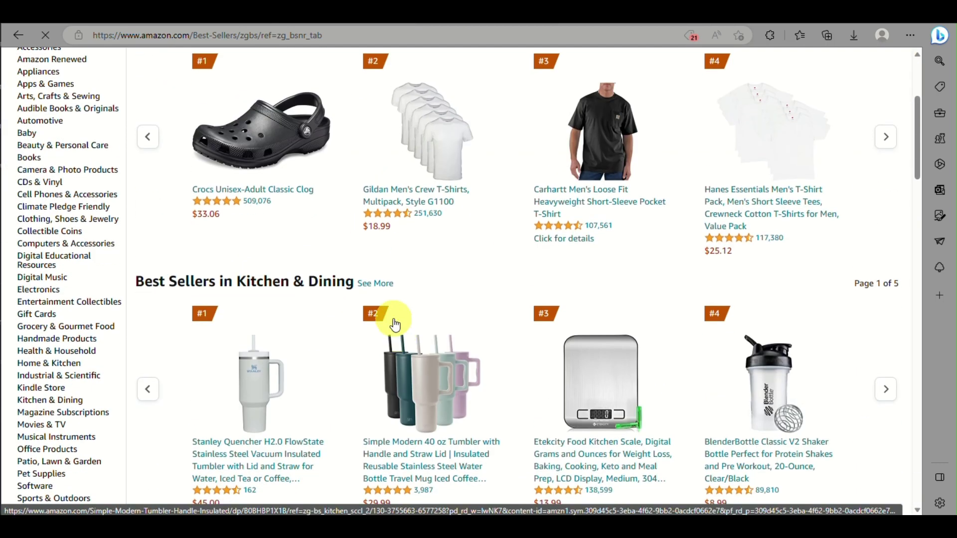
pyautogui.scroll(-3, 411, 352)
pyautogui.scroll(1, 349, 197)
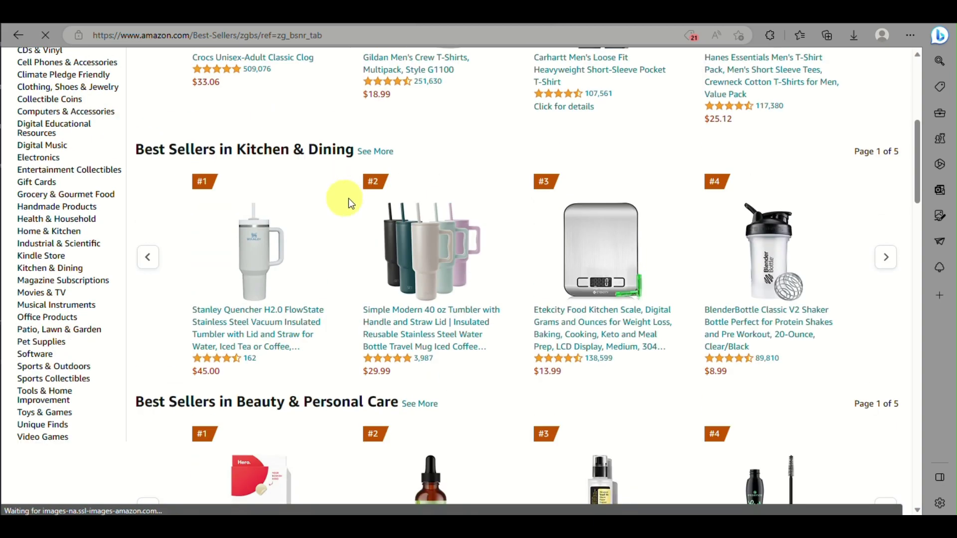
pyautogui.scroll(-2, 407, 258)
pyautogui.scroll(-2, 408, 259)
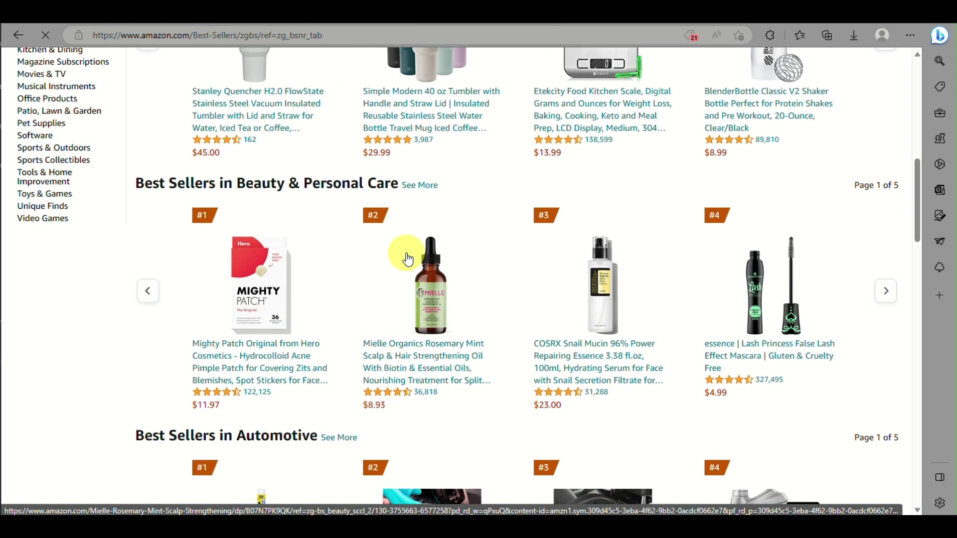
pyautogui.scroll(-1, 407, 247)
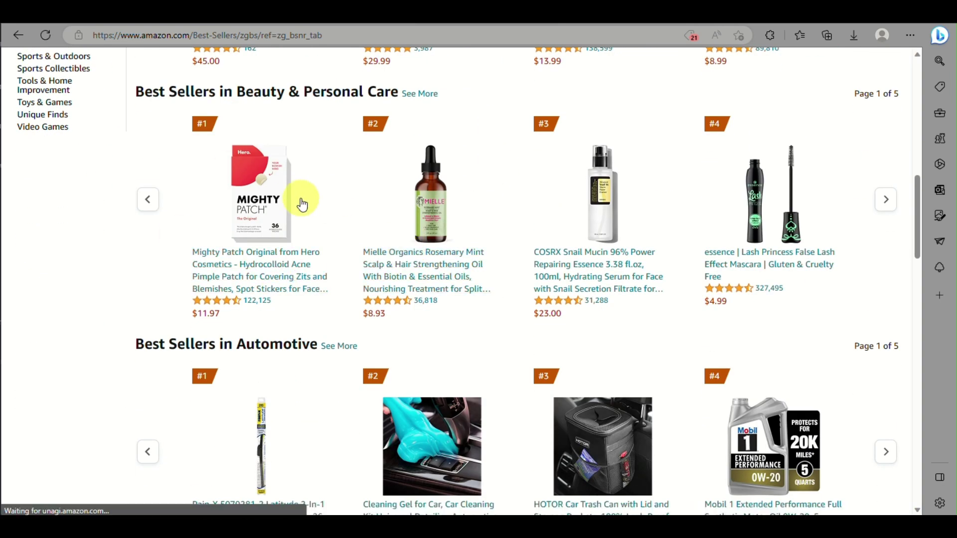
pyautogui.scroll(-3, 407, 231)
pyautogui.scroll(1, 281, 319)
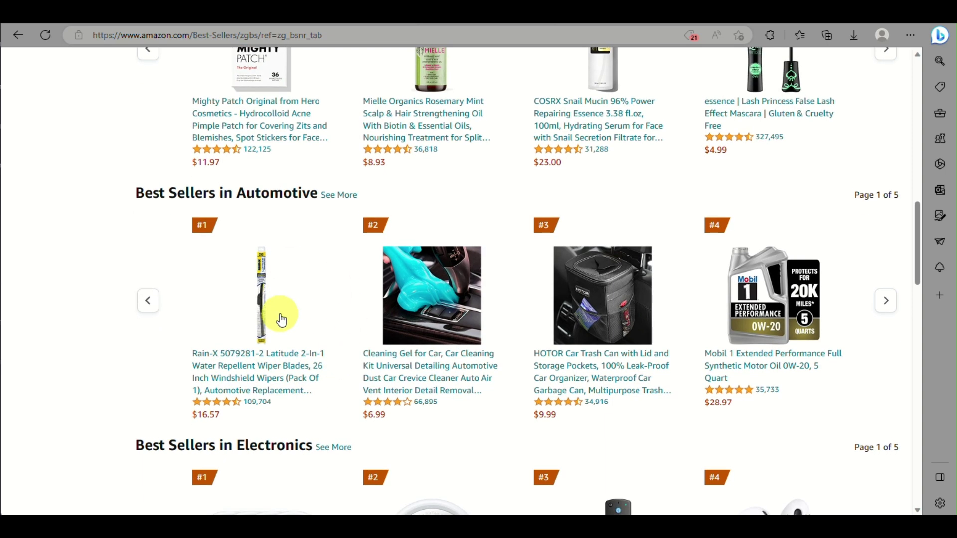
pyautogui.scroll(-4, 281, 319)
pyautogui.scroll(-1, 281, 319)
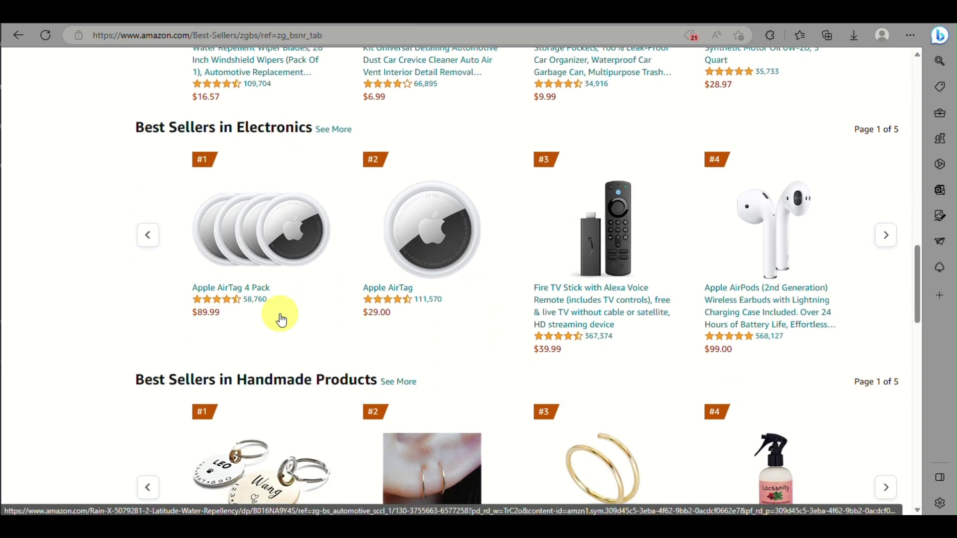
pyautogui.scroll(-1, 282, 318)
# Open the #2 Kitchen & Dining best seller, the Simple Modern 40 oz Tumbler.
pyautogui.hotkey('ctrl', '+')
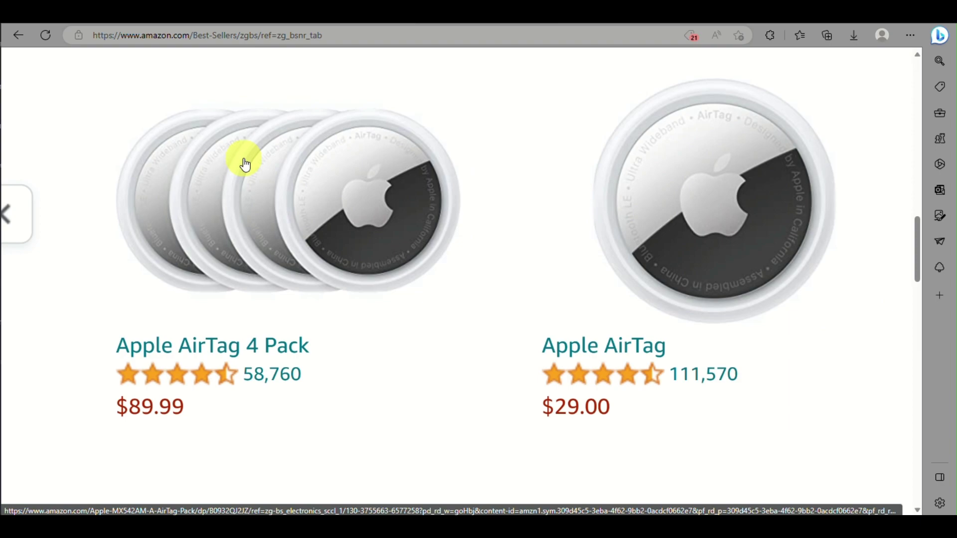
pyautogui.hotkey('ctrl', '-')
pyautogui.scroll(-3, 245, 163)
pyautogui.scroll(-4, 246, 163)
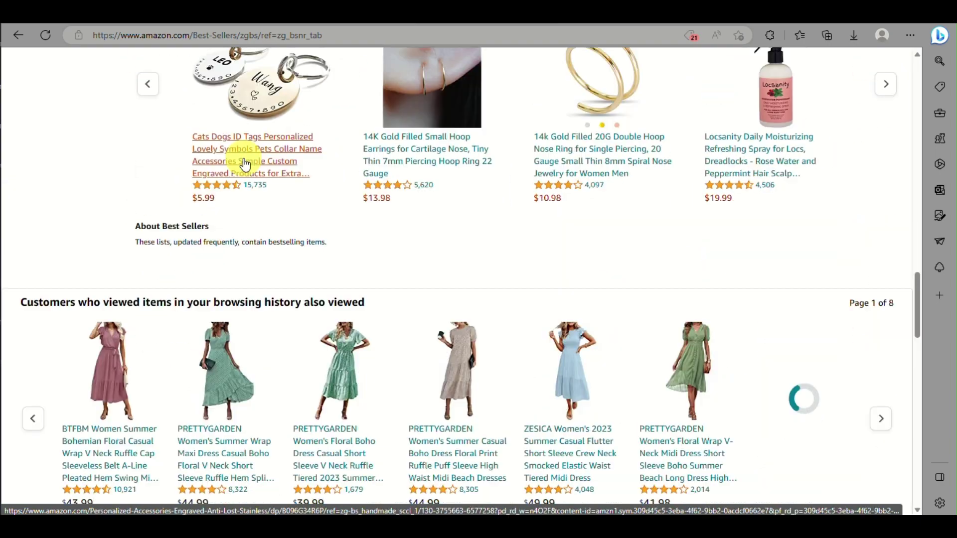
pyautogui.scroll(10, 245, 164)
pyautogui.scroll(5, 245, 164)
pyautogui.scroll(8, 246, 163)
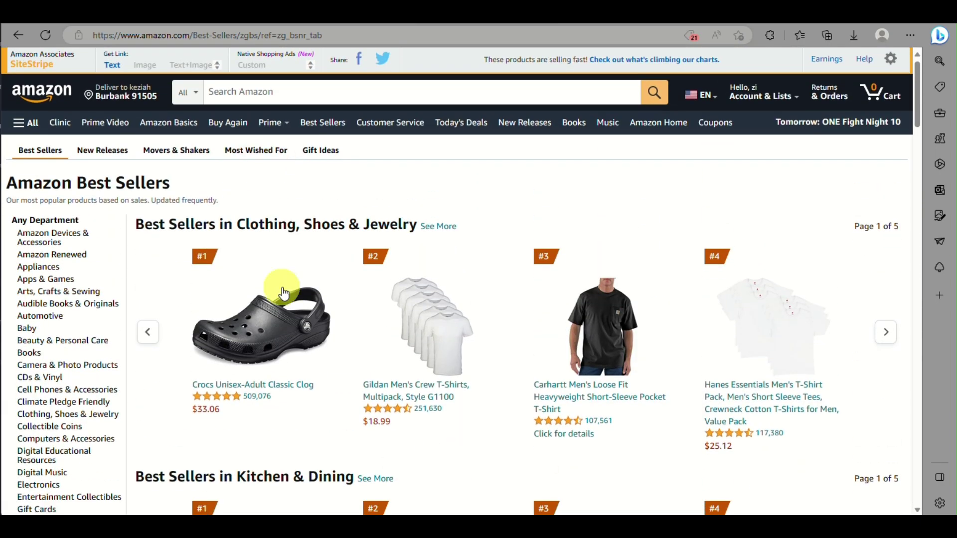
pyautogui.scroll(-3, 280, 293)
pyautogui.scroll(-1, 280, 291)
pyautogui.scroll(-2, 280, 291)
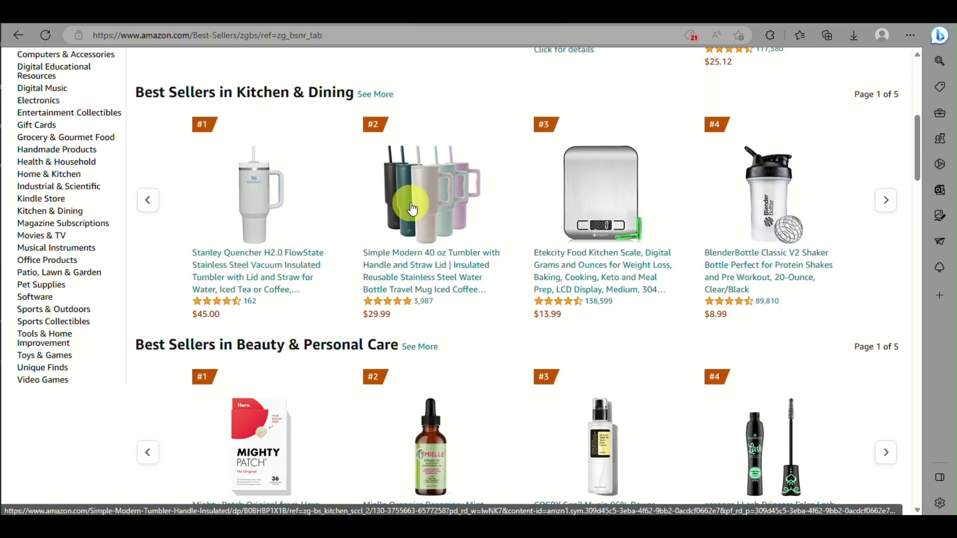
pyautogui.click(394, 218)
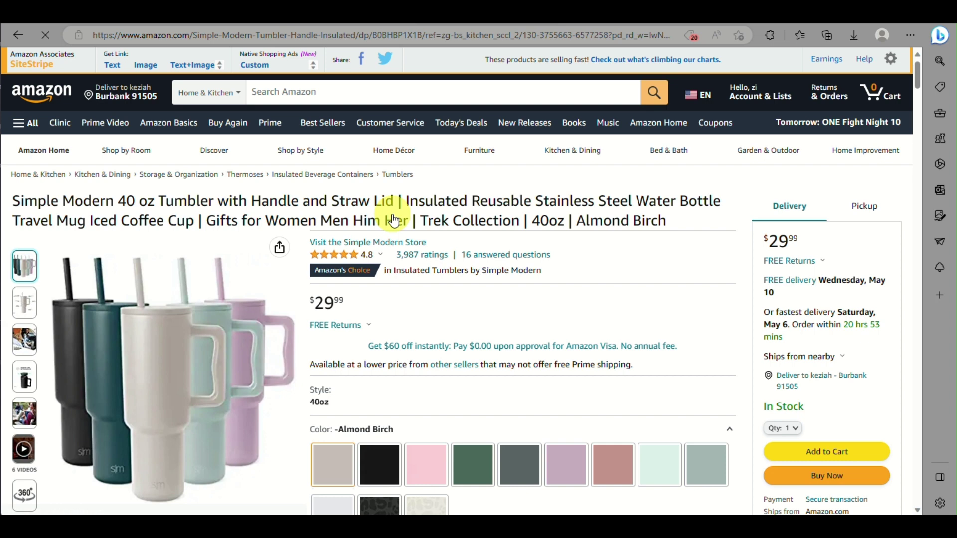
pyautogui.scroll(-3, 284, 222)
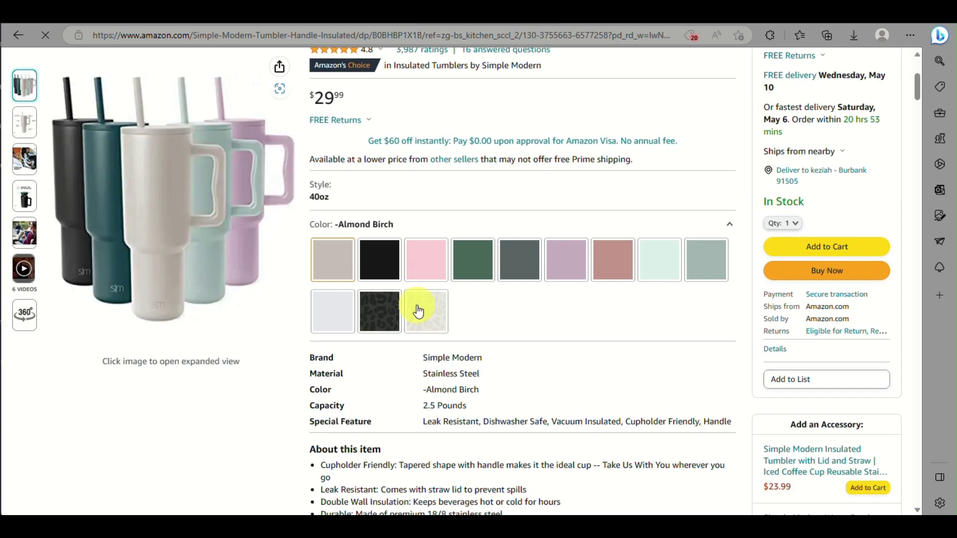
# Pick the leopard-pattern tumbler colour and request a SiteStripe text link, which fails to generate.
pyautogui.click(379, 312)
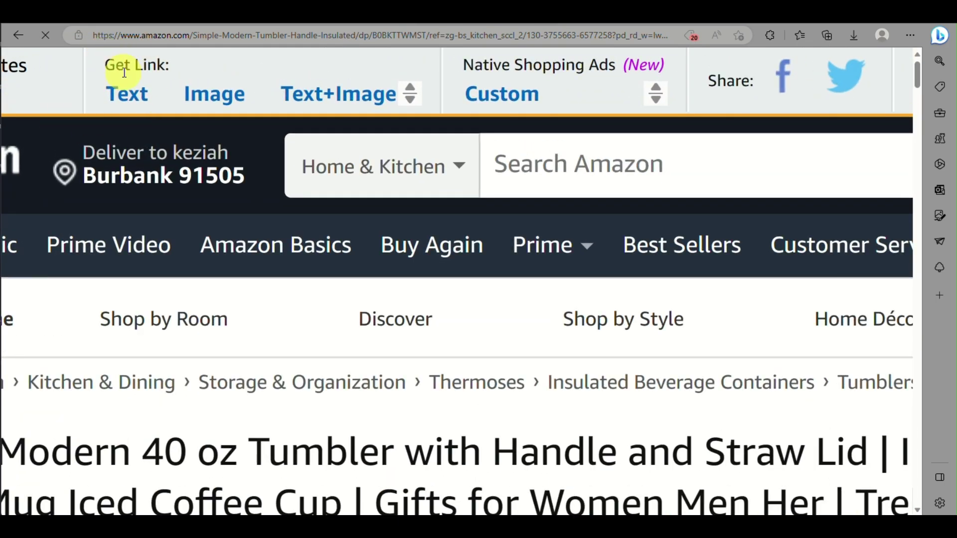
pyautogui.click(127, 95)
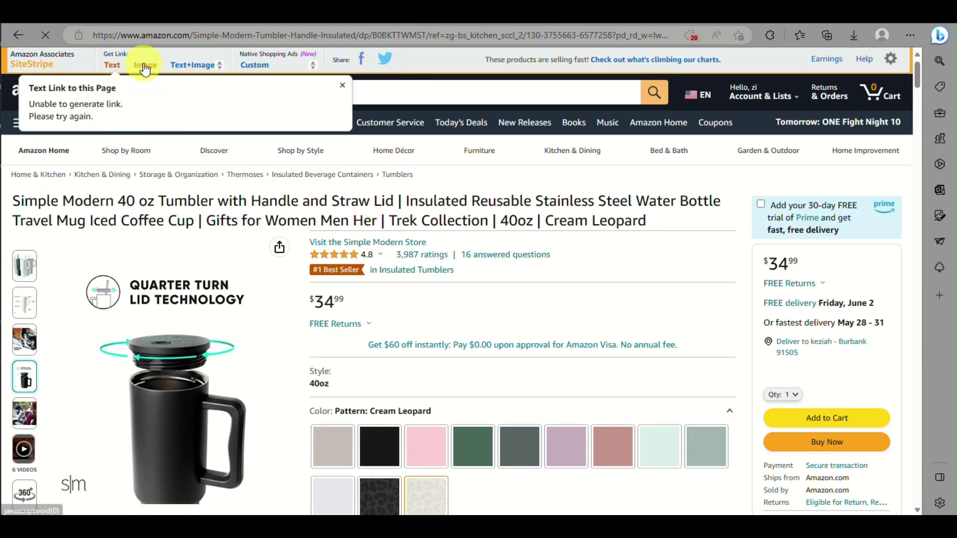
# Regenerate the SiteStripe text link, copy the shortened amzn.to URL, and start a fresh browser tab.
pyautogui.click(146, 64)
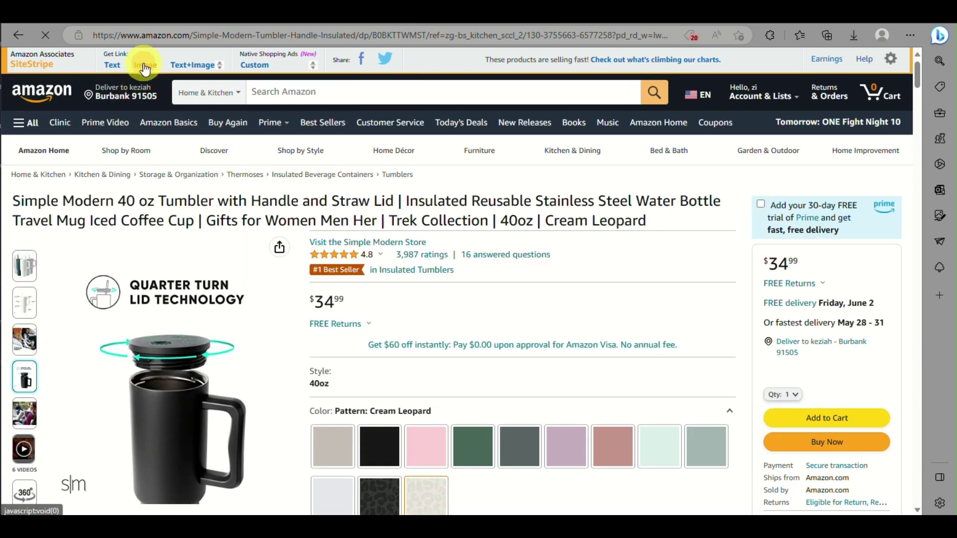
pyautogui.click(110, 68)
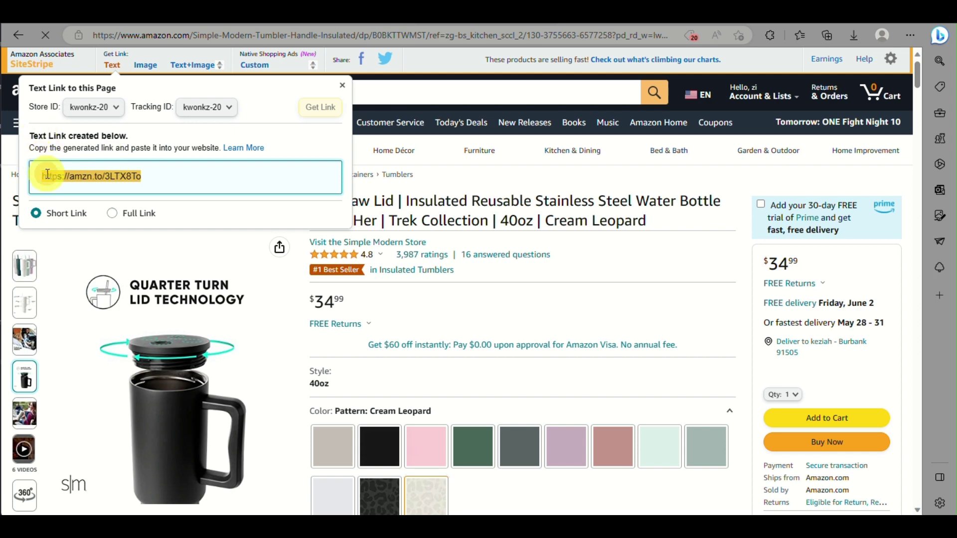
pyautogui.rightClick(47, 175)
pyautogui.click(71, 187)
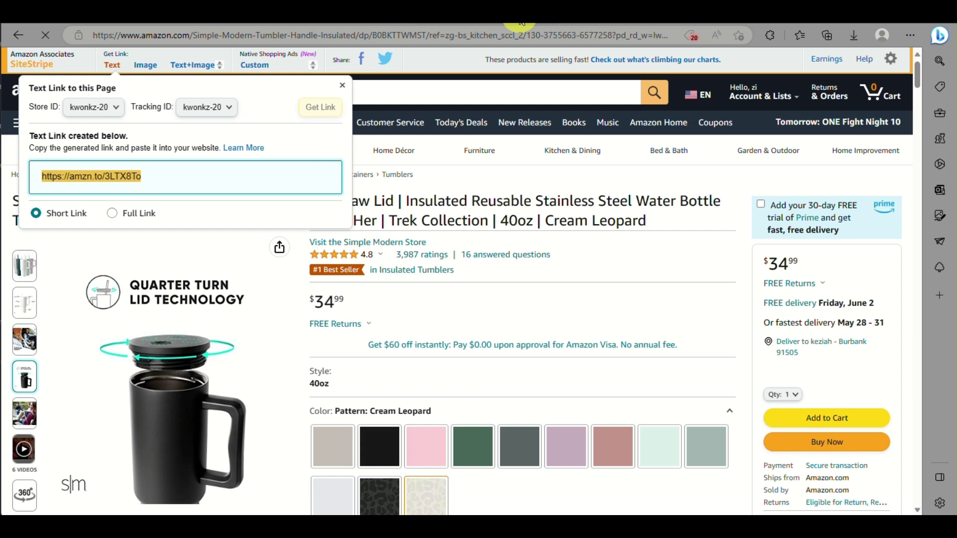
pyautogui.click(577, 25)
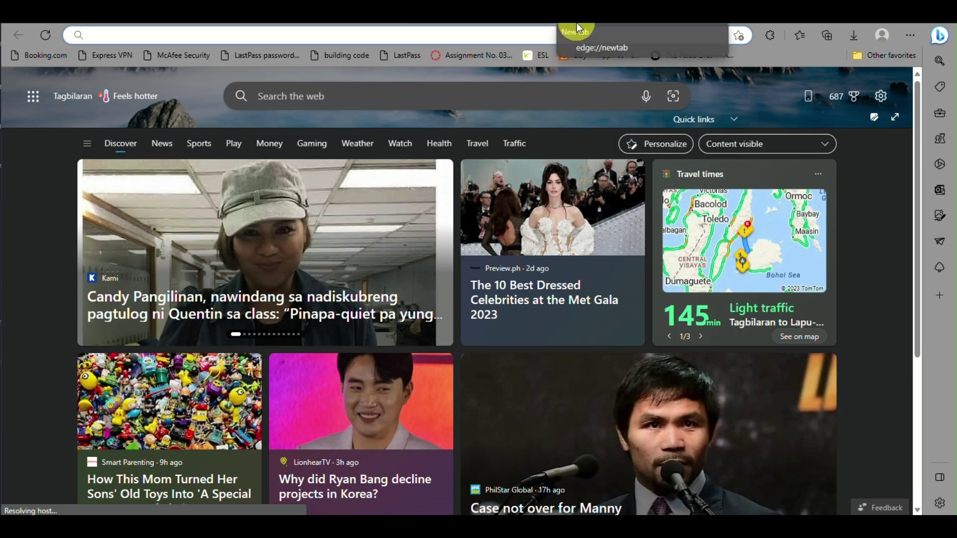
pyautogui.write('ointeres')
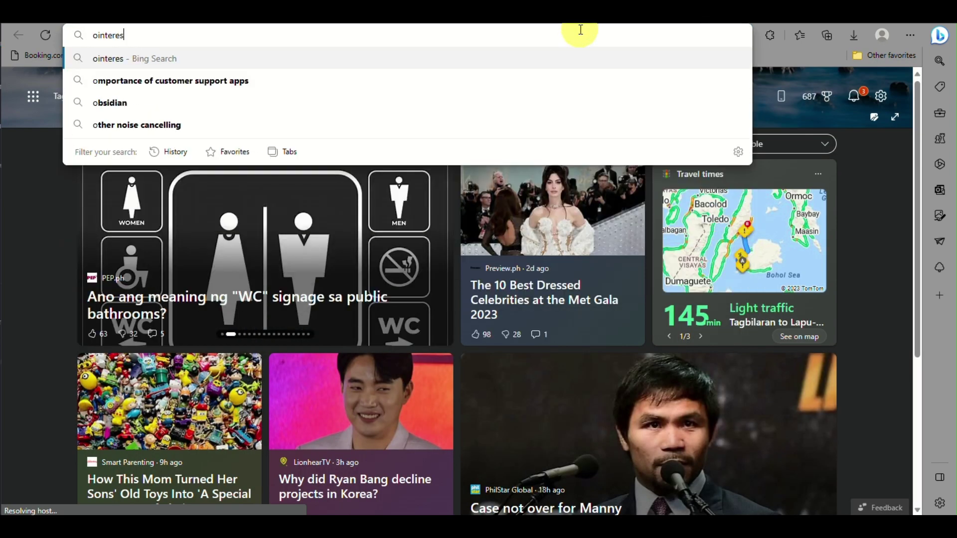
pyautogui.write('t')
# Run the address-bar web search, then return to the Associates commission rates help tab.
pyautogui.press('Return')
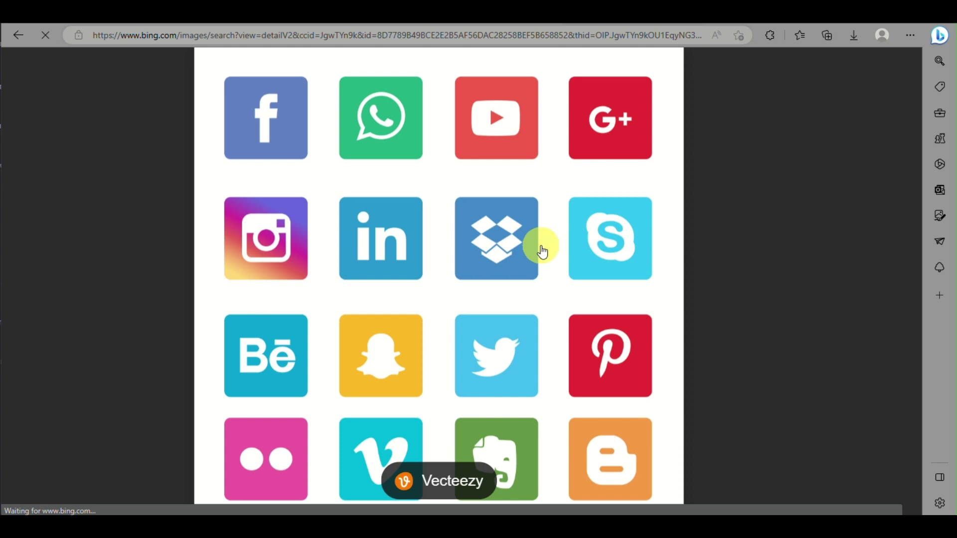
pyautogui.click(449, 12)
pyautogui.click(351, 12)
pyautogui.scroll(-3, 403, 292)
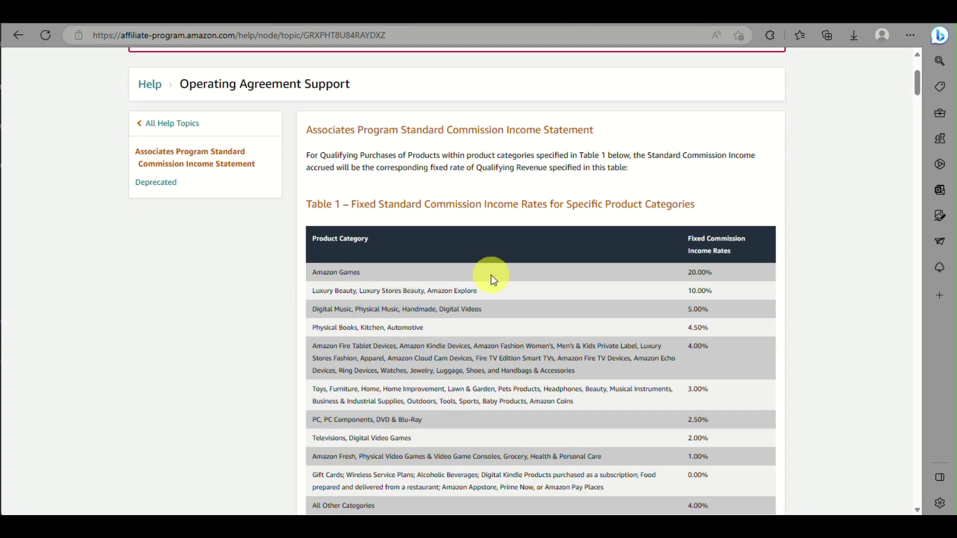
pyautogui.scroll(-2, 712, 265)
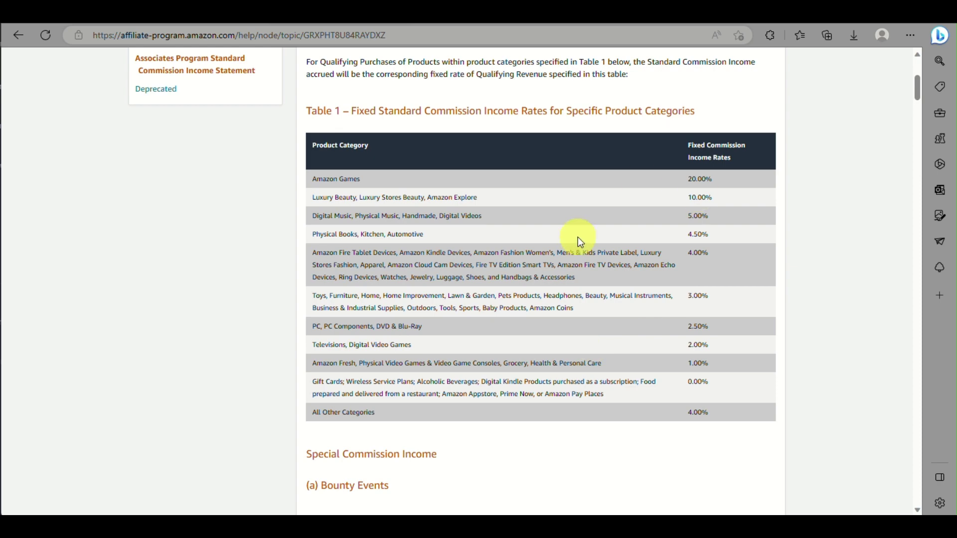
pyautogui.scroll(1, 578, 237)
pyautogui.hotkey('ctrl', '+')
pyautogui.hotkey('ctrl', '+')
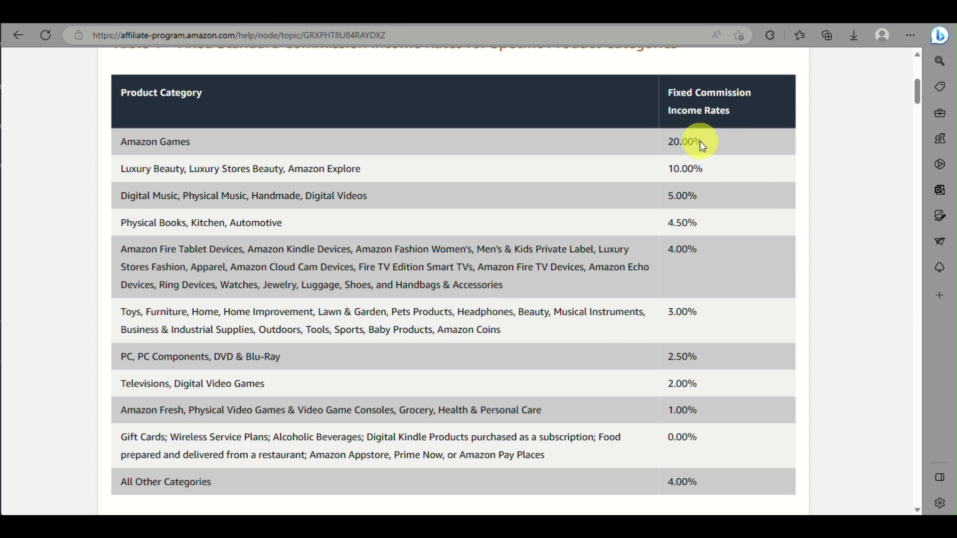
pyautogui.scroll(-3, 713, 282)
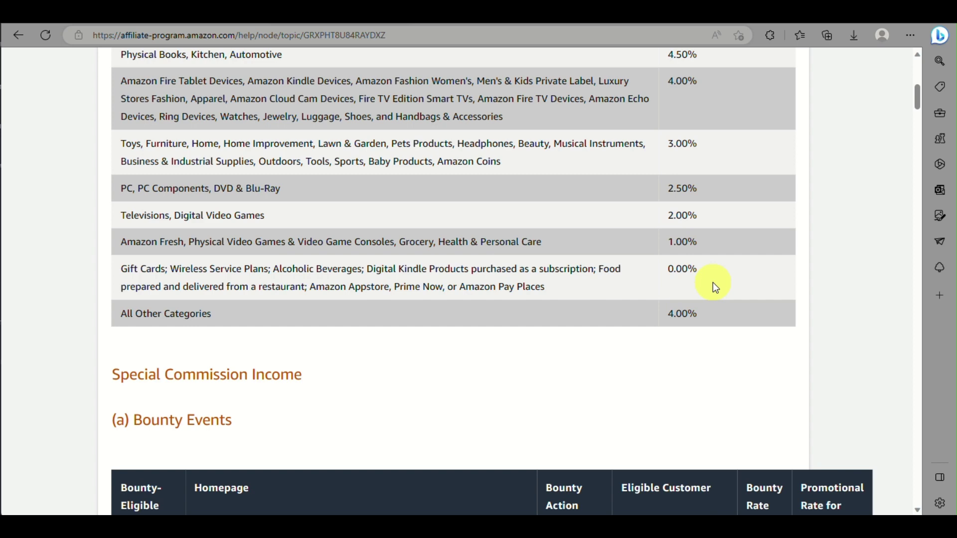
pyautogui.scroll(5, 446, 198)
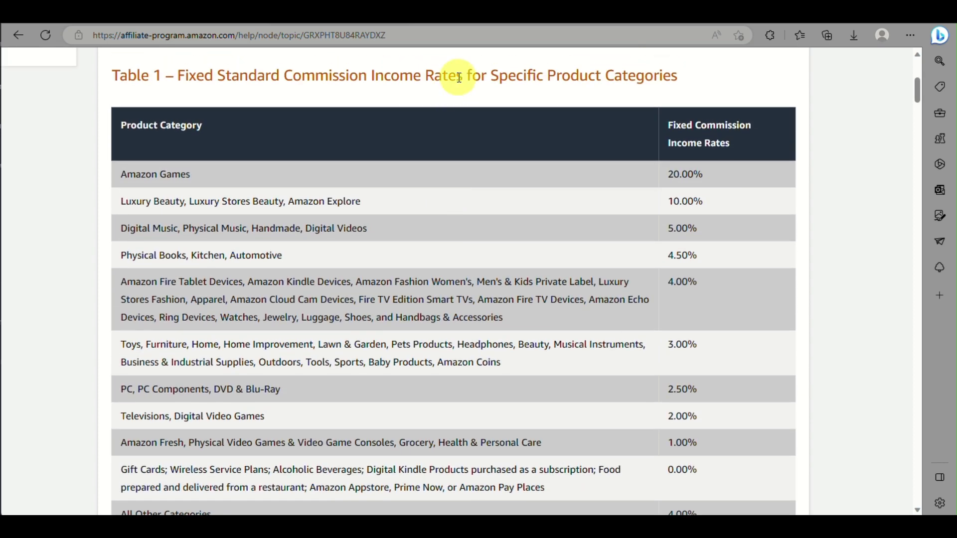
pyautogui.click(492, 27)
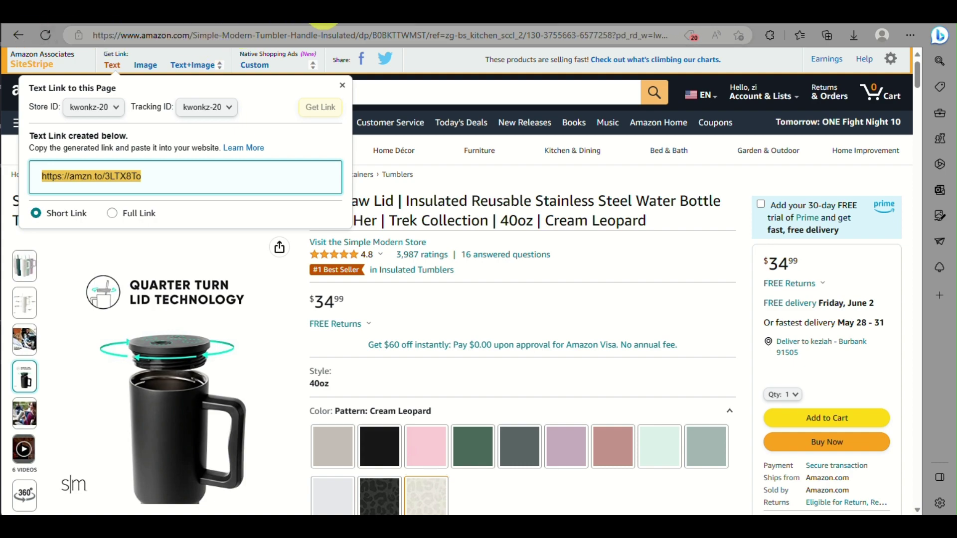
pyautogui.click(322, 26)
pyautogui.scroll(5, 244, 160)
pyautogui.scroll(3, 245, 160)
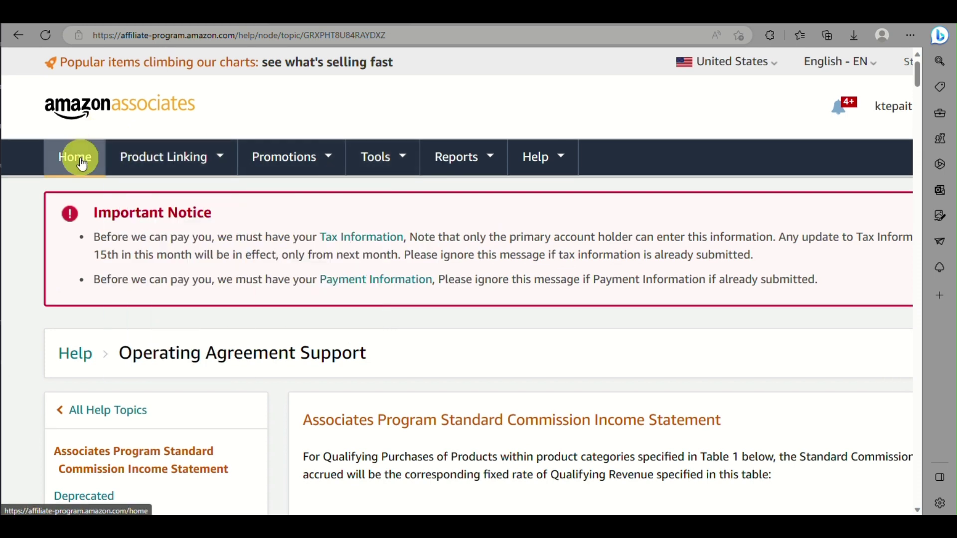
# Return to the Associates Home dashboard with its zero-earnings overview and this month's summary.
pyautogui.click(75, 157)
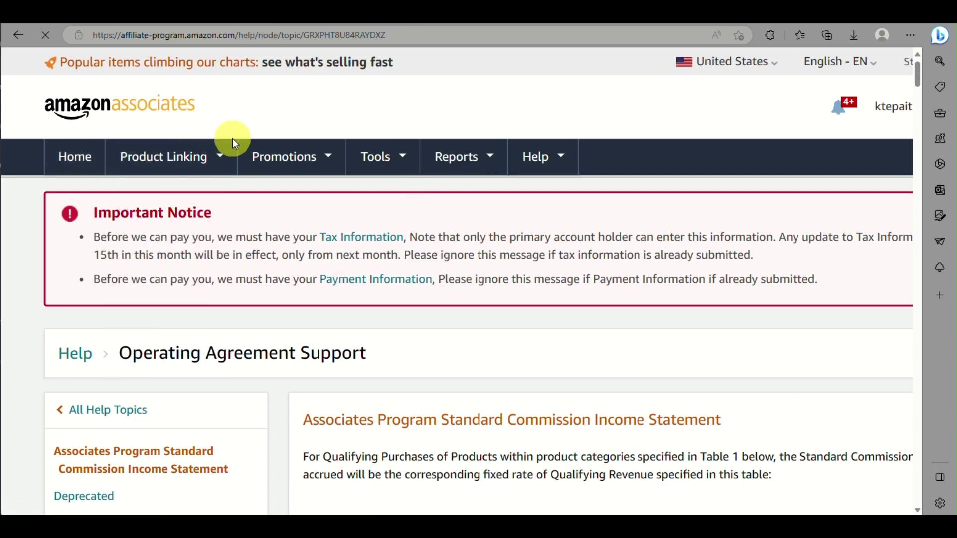
pyautogui.click(71, 159)
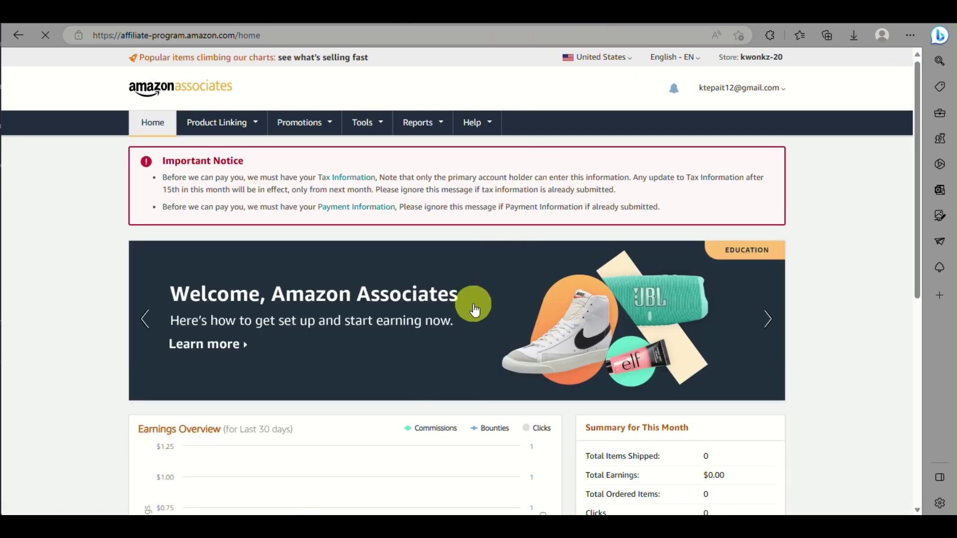
pyautogui.scroll(-3, 473, 304)
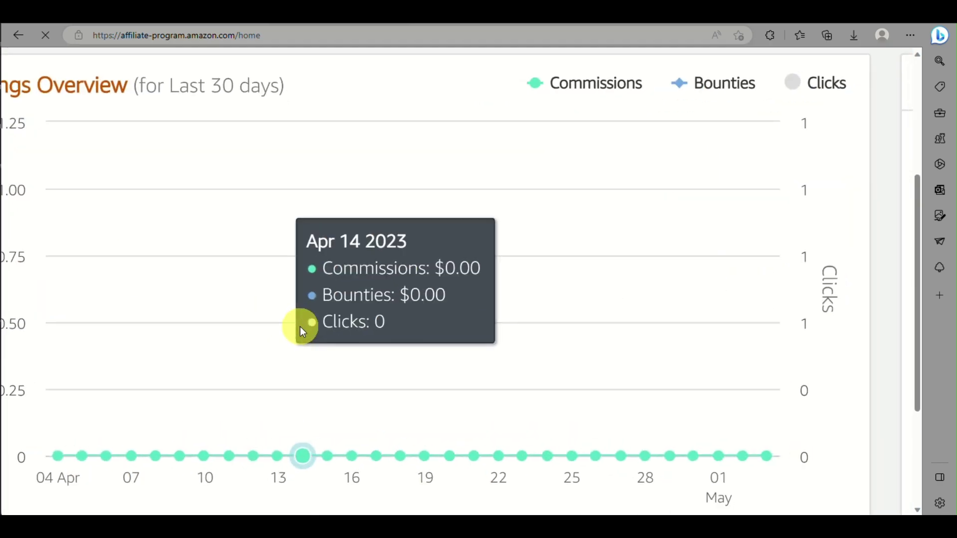
pyautogui.scroll(-3, 296, 436)
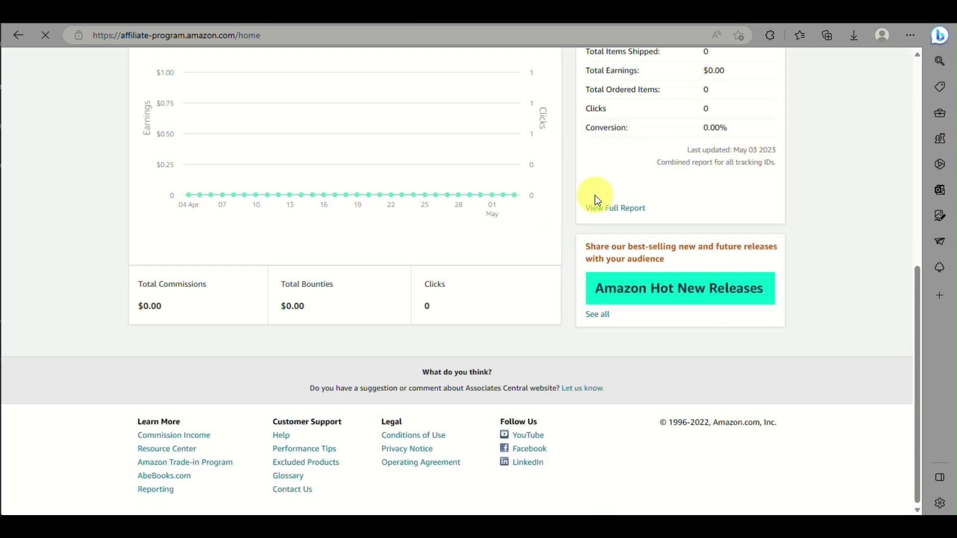
pyautogui.scroll(2, 594, 195)
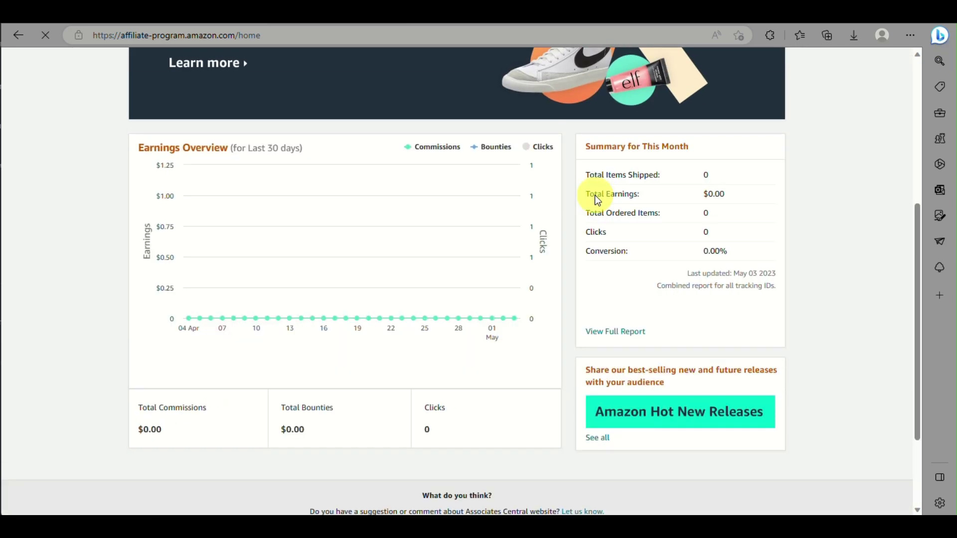